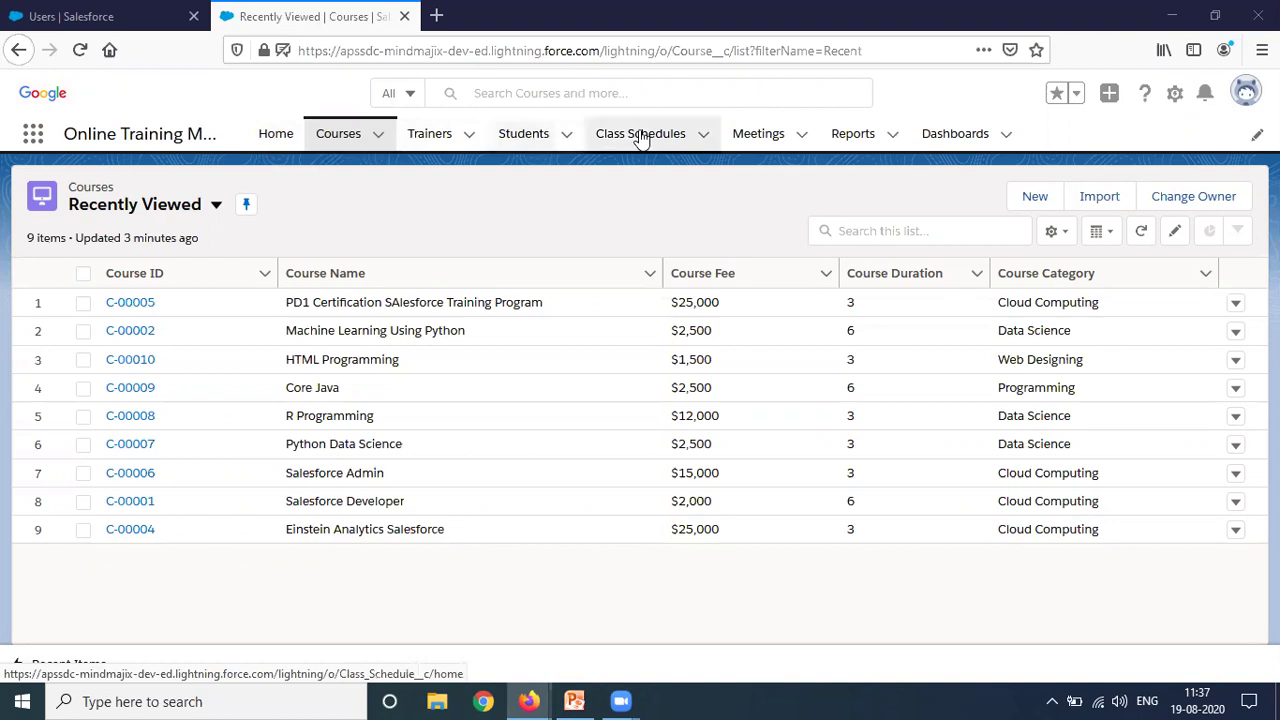
# Refresh the Courses list and open course record C-00005, the PD1 Certification training program.
pyautogui.click(340, 138)
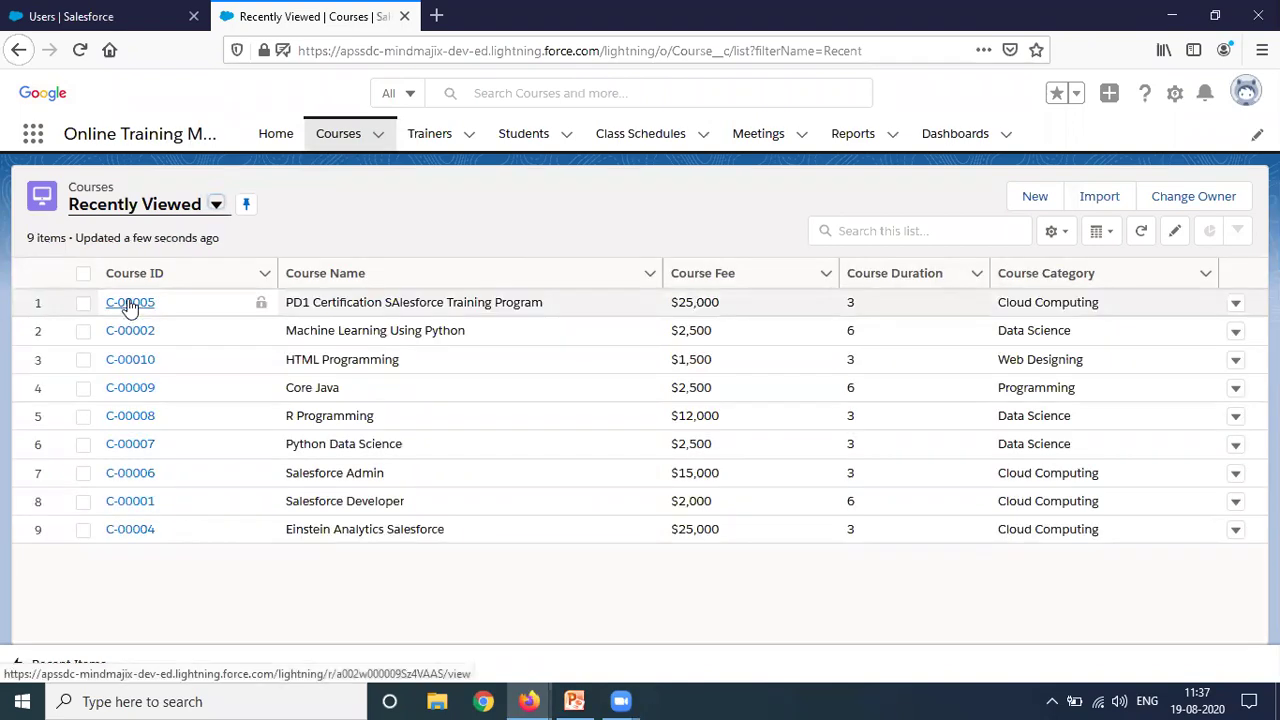
pyautogui.click(128, 303)
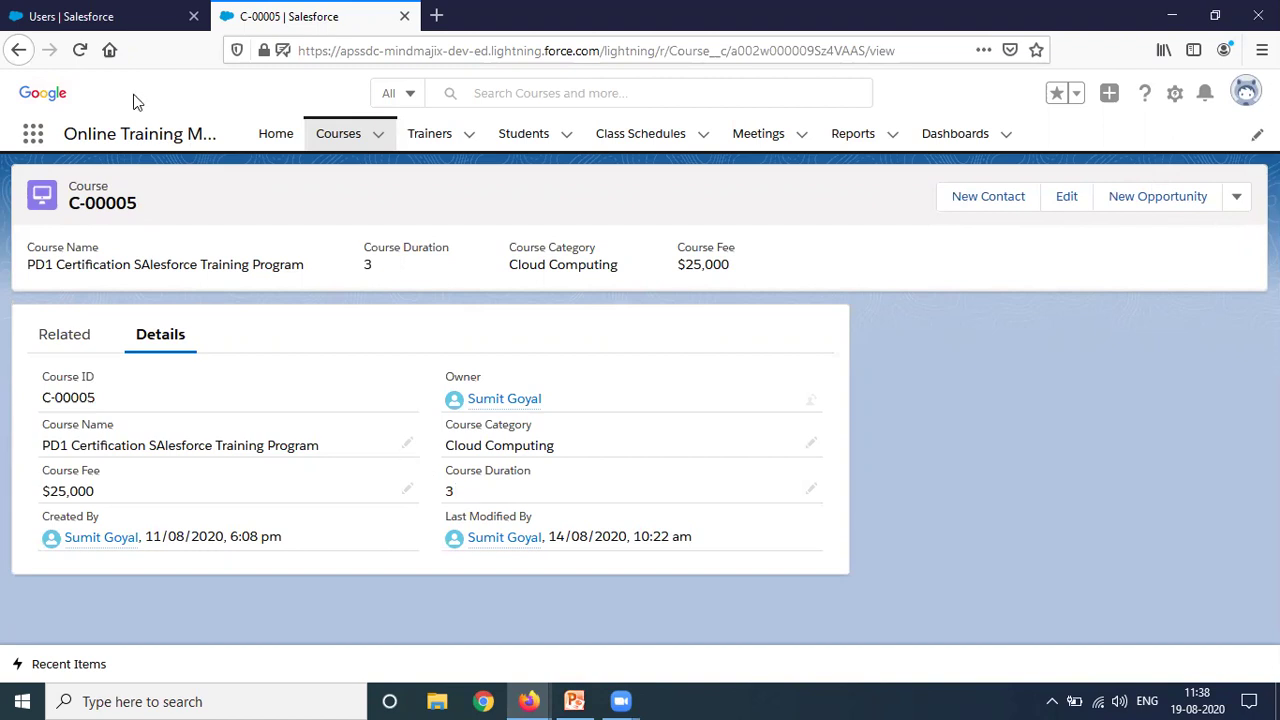
# In Setup, replace the old Quick Find search with 'Record Page' and open Record Page Settings.
pyautogui.click(94, 14)
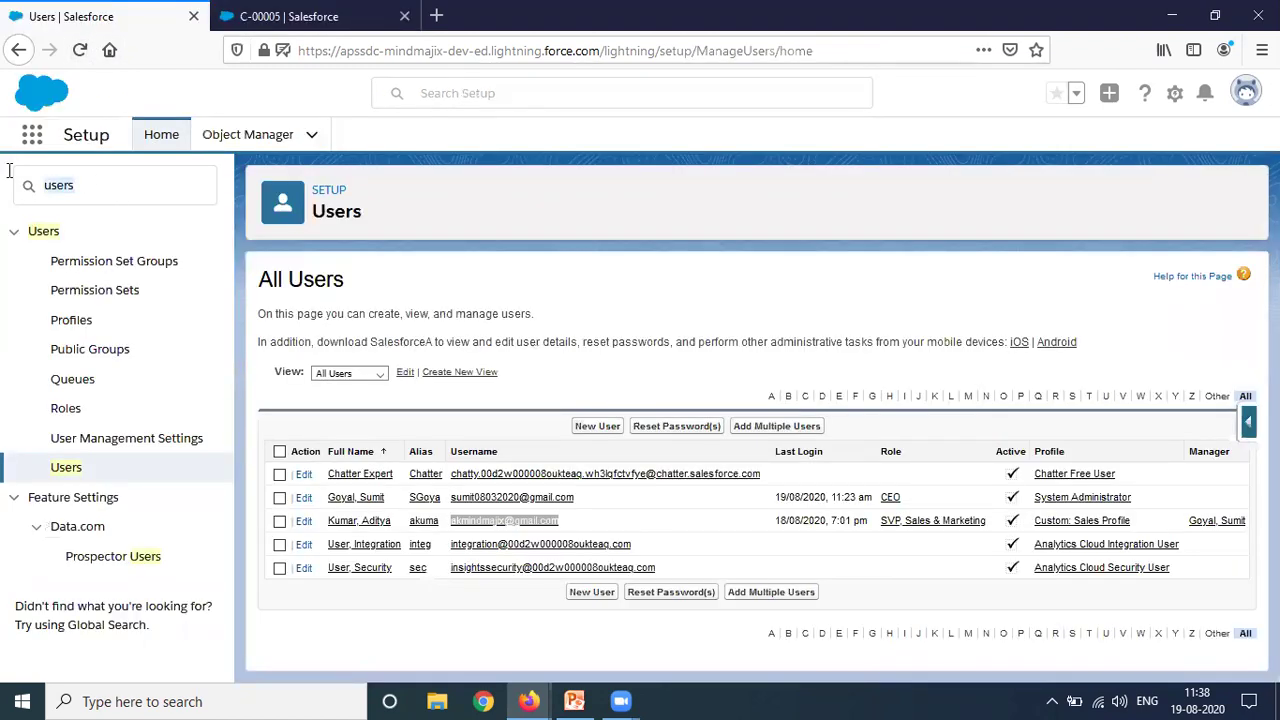
pyautogui.press('BackSpace')
pyautogui.press('BackSpace')
pyautogui.press('BackSpace')
pyautogui.press('BackSpace')
pyautogui.press('BackSpace')
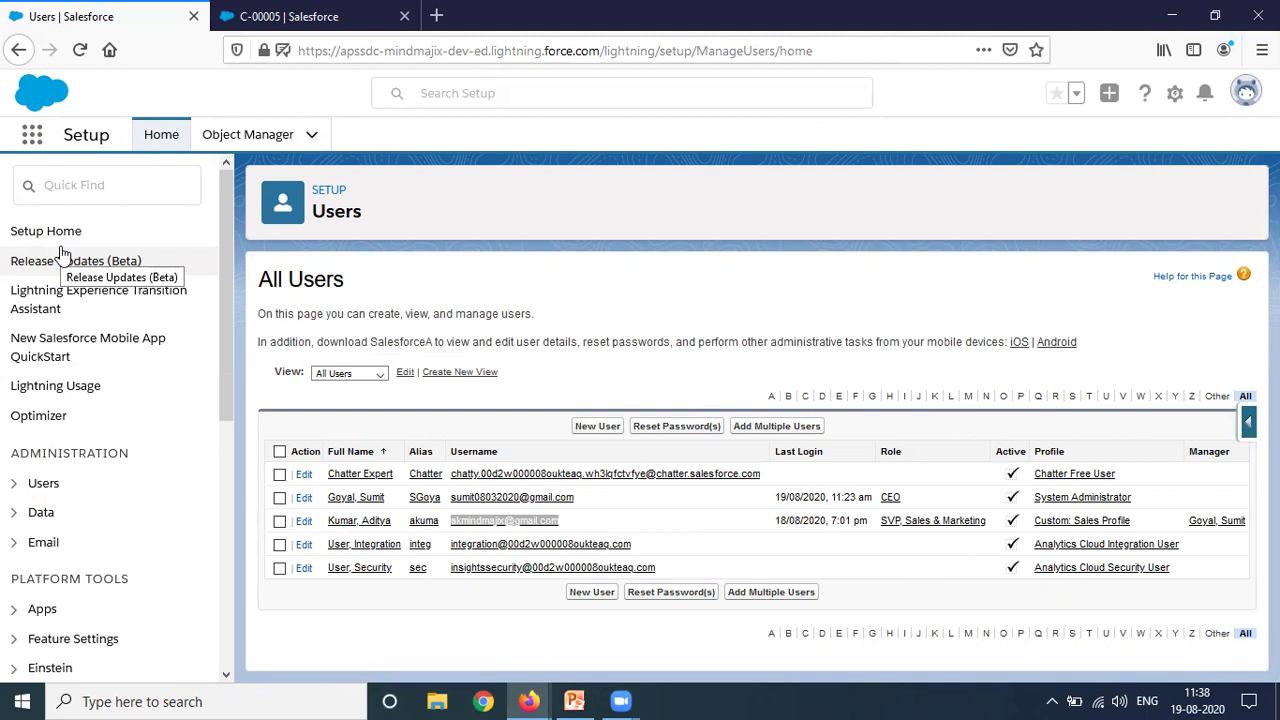
pyautogui.write('Rec')
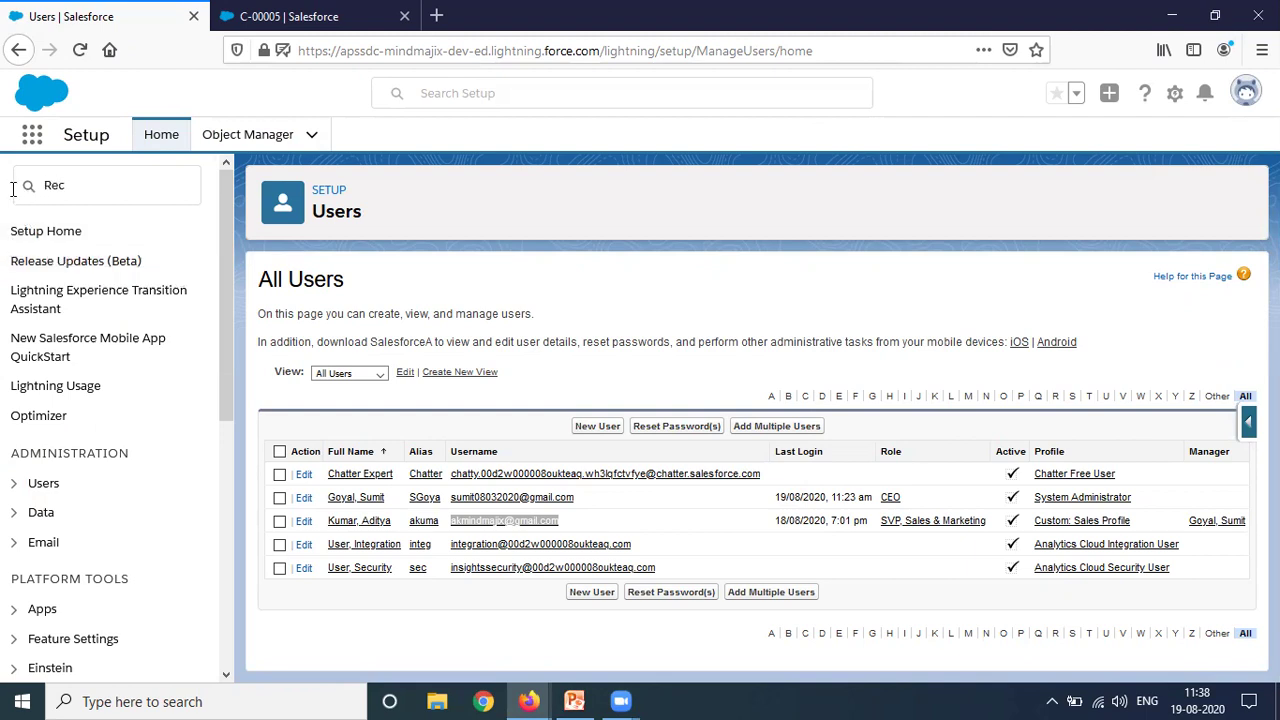
pyautogui.write('ord Page')
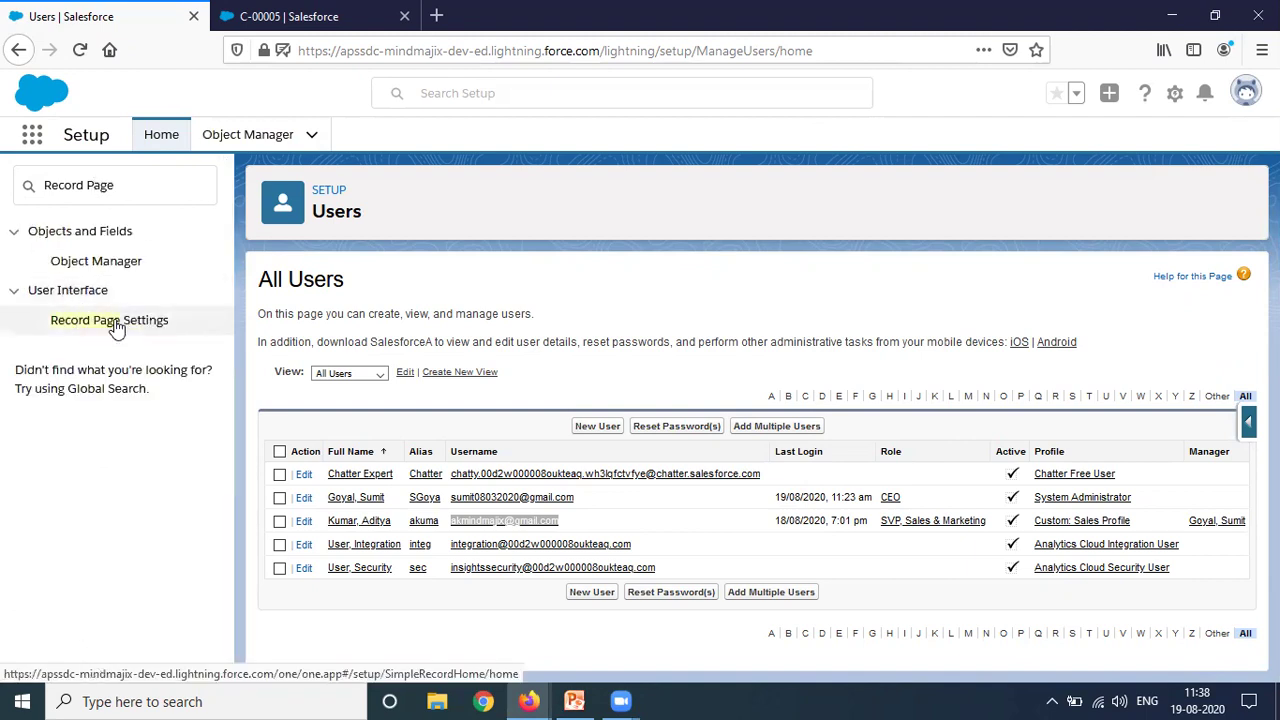
pyautogui.click(115, 326)
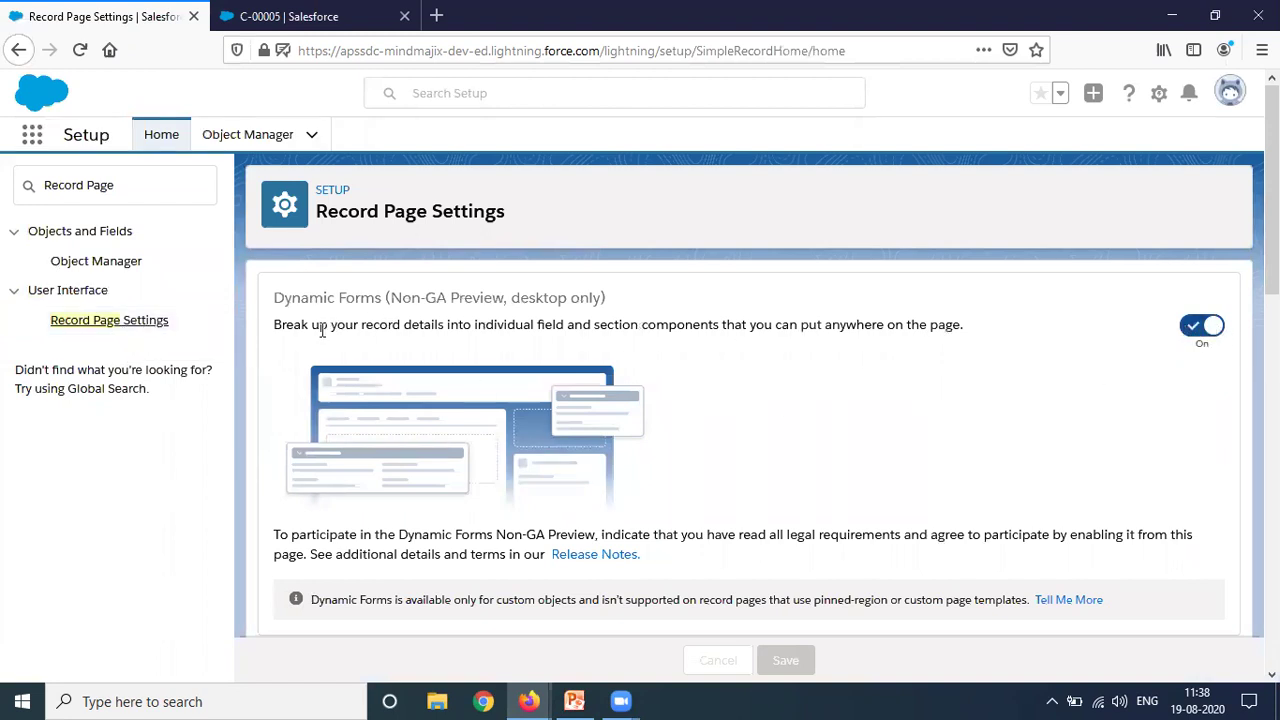
# Review the Dynamic Forms (Non-GA Preview) setting, leaving it On, then return to record C-00005.
pyautogui.moveTo(319, 326); pyautogui.dragTo(926, 333)
pyautogui.click(1048, 399)
pyautogui.moveTo(271, 297); pyautogui.dragTo(606, 298)
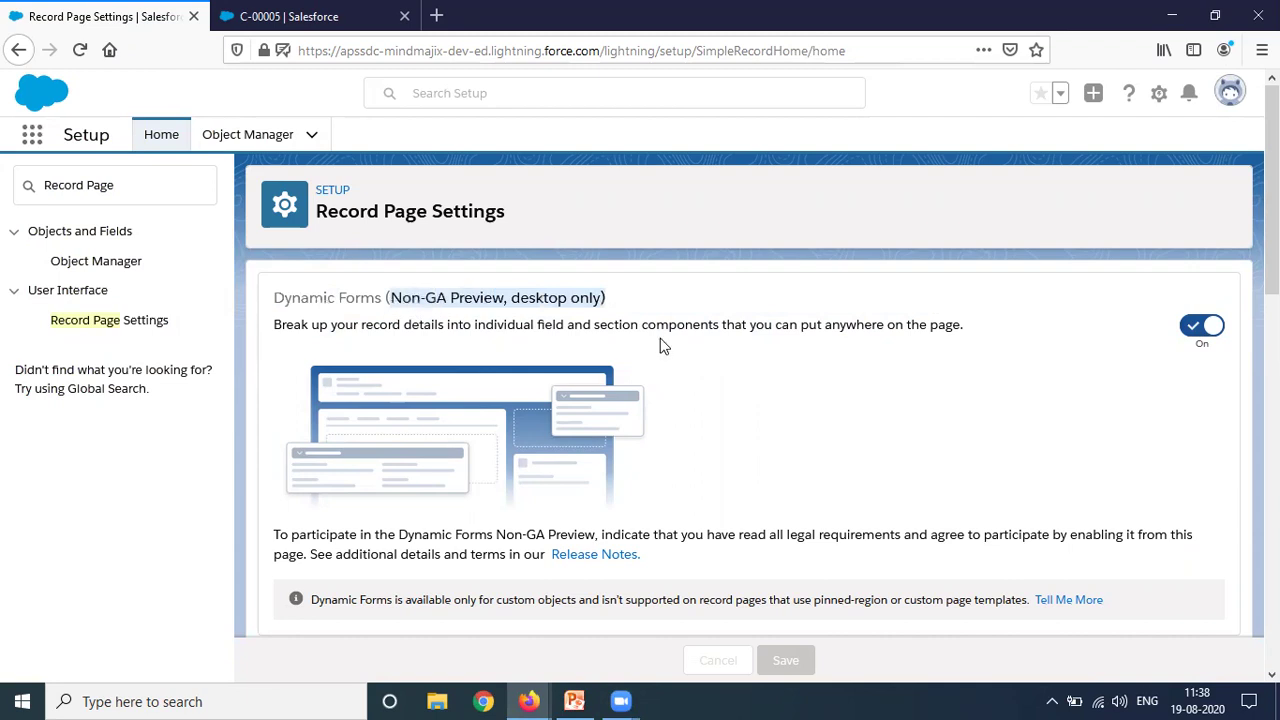
pyautogui.click(748, 373)
pyautogui.scroll(-4, 740, 442)
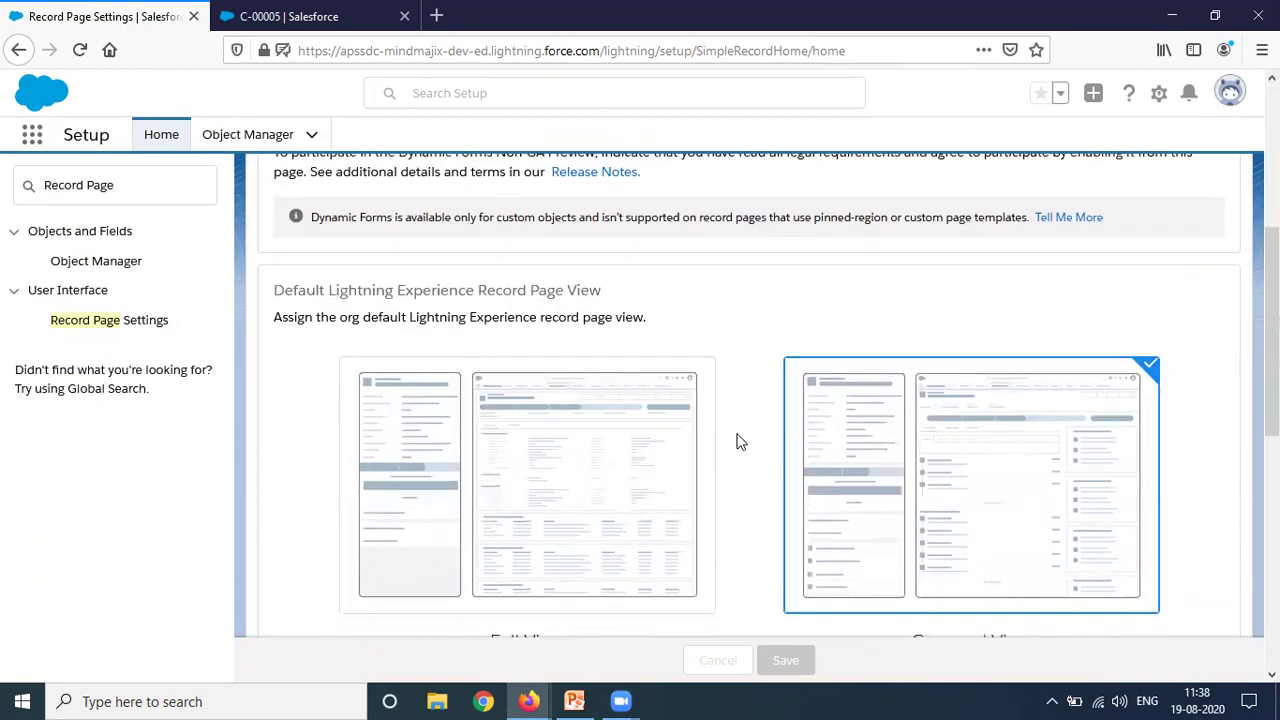
pyautogui.scroll(-3, 738, 442)
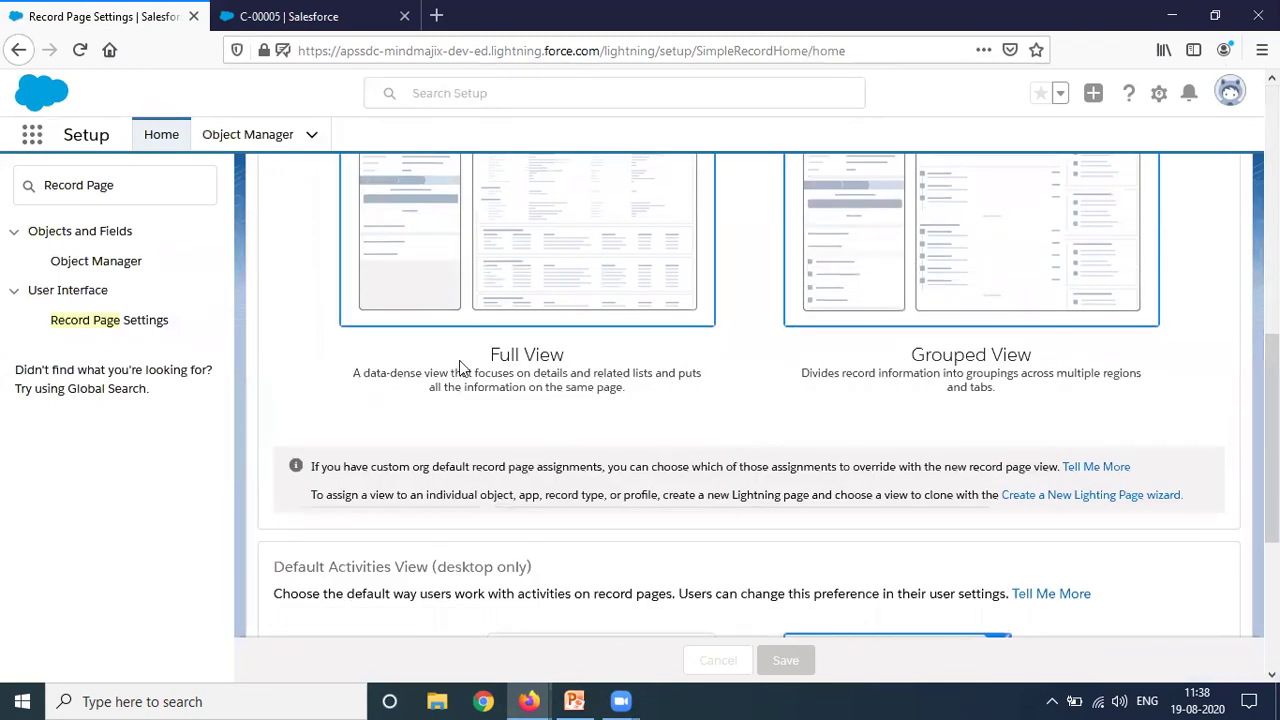
pyautogui.scroll(1, 651, 415)
pyautogui.scroll(-5, 865, 486)
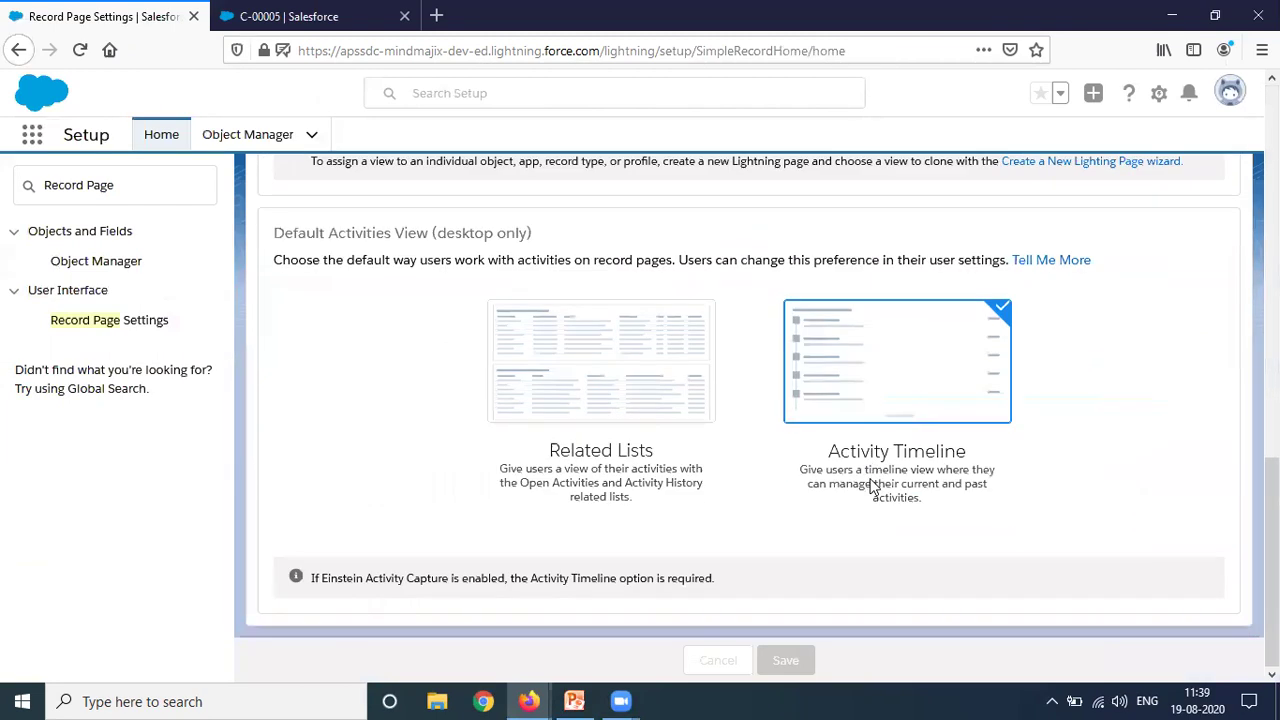
pyautogui.scroll(5, 870, 486)
pyautogui.scroll(7, 870, 486)
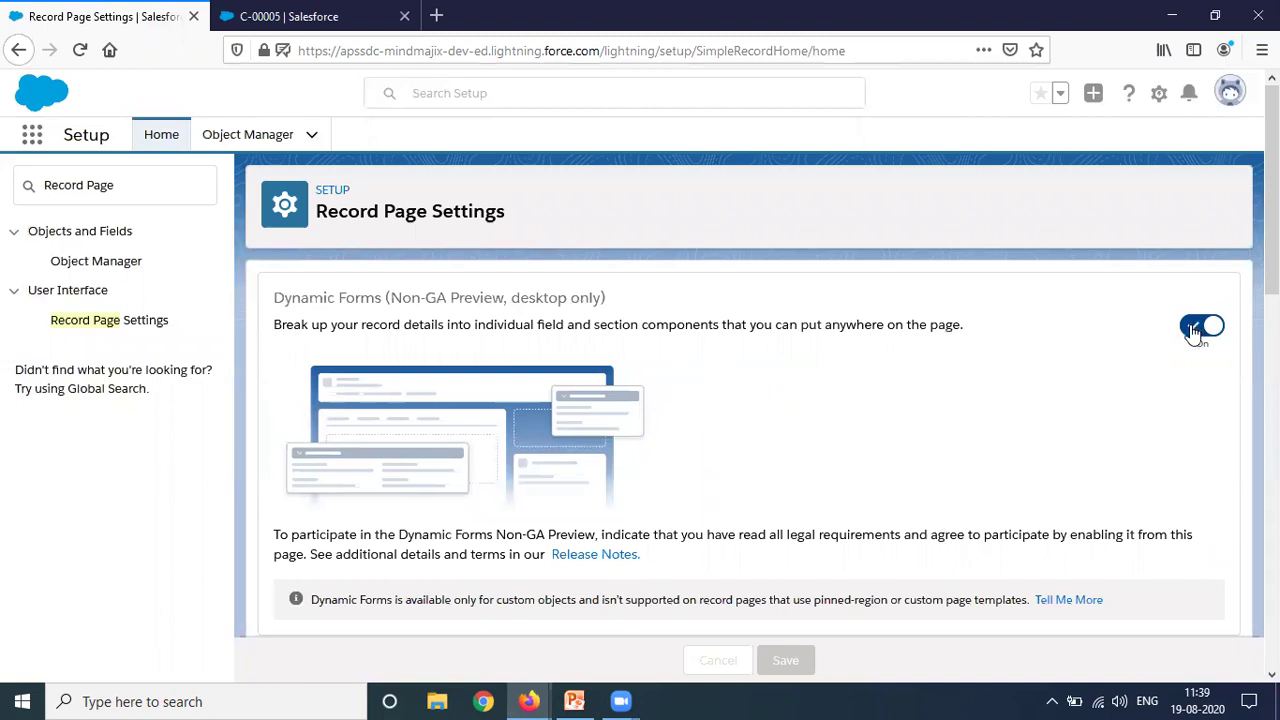
pyautogui.click(290, 17)
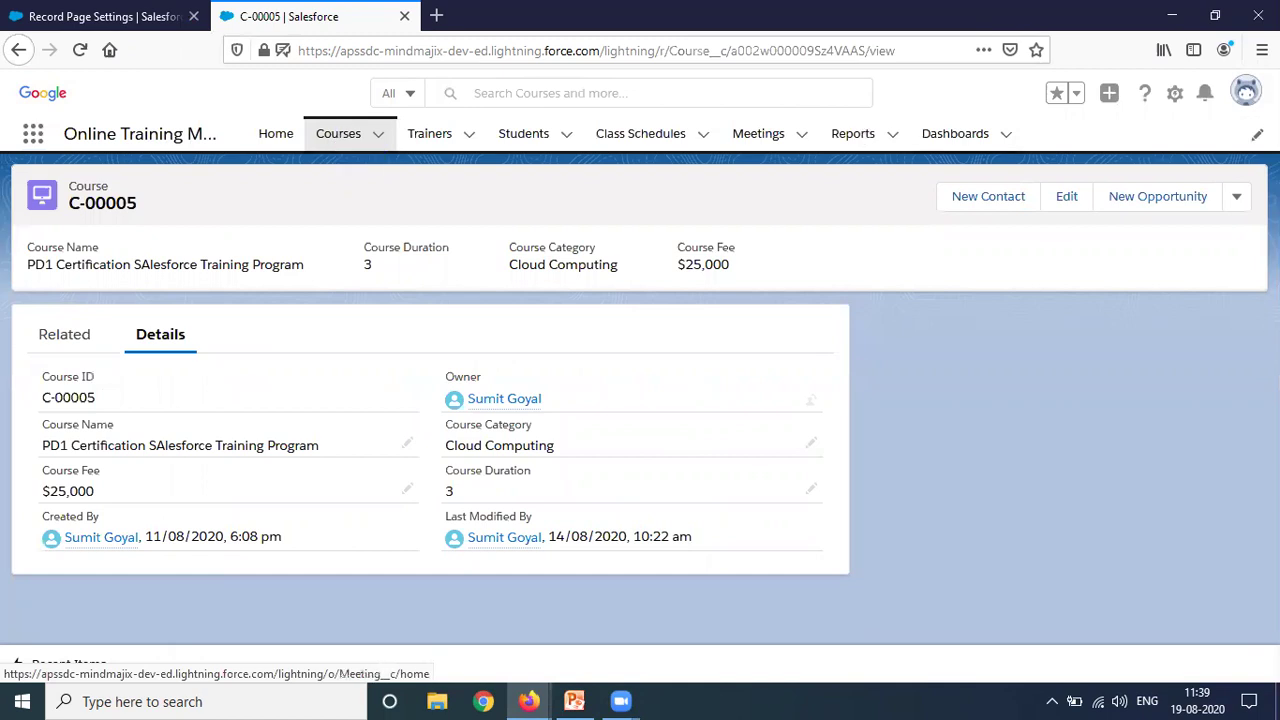
# Edit the Course Record Page in Lightning App Builder and show its Fields list.
pyautogui.click(1176, 97)
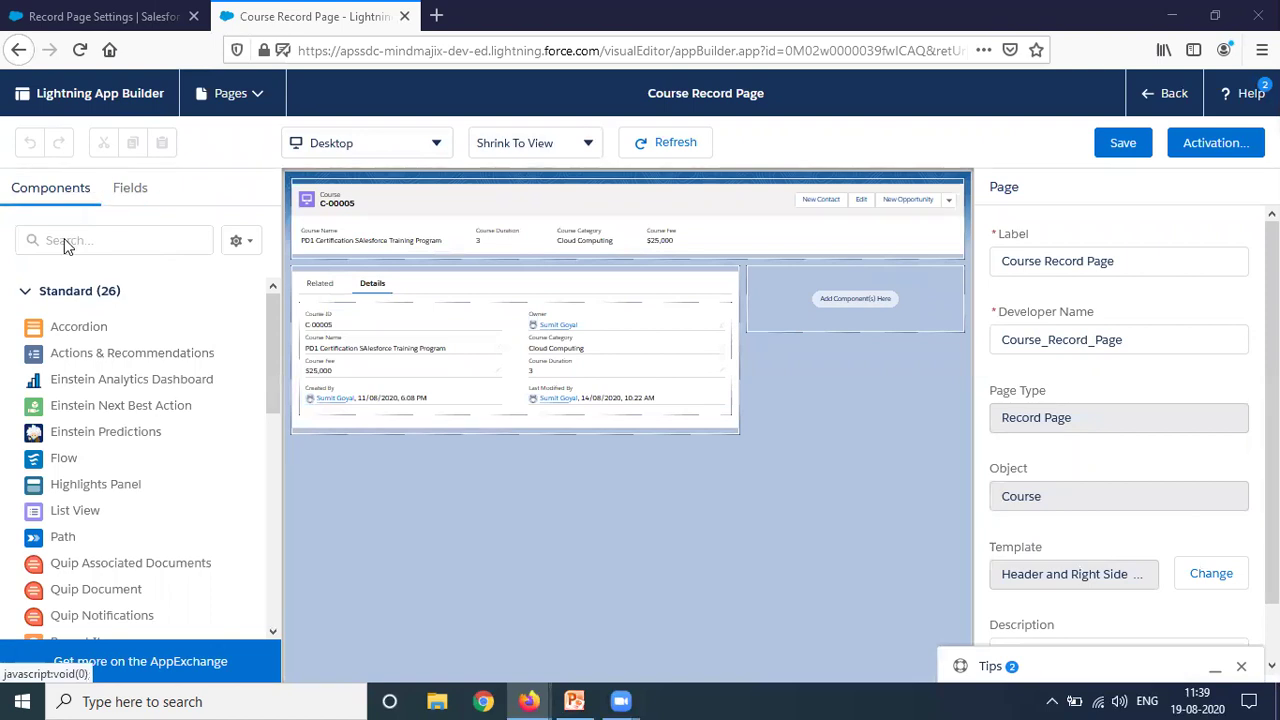
pyautogui.click(128, 189)
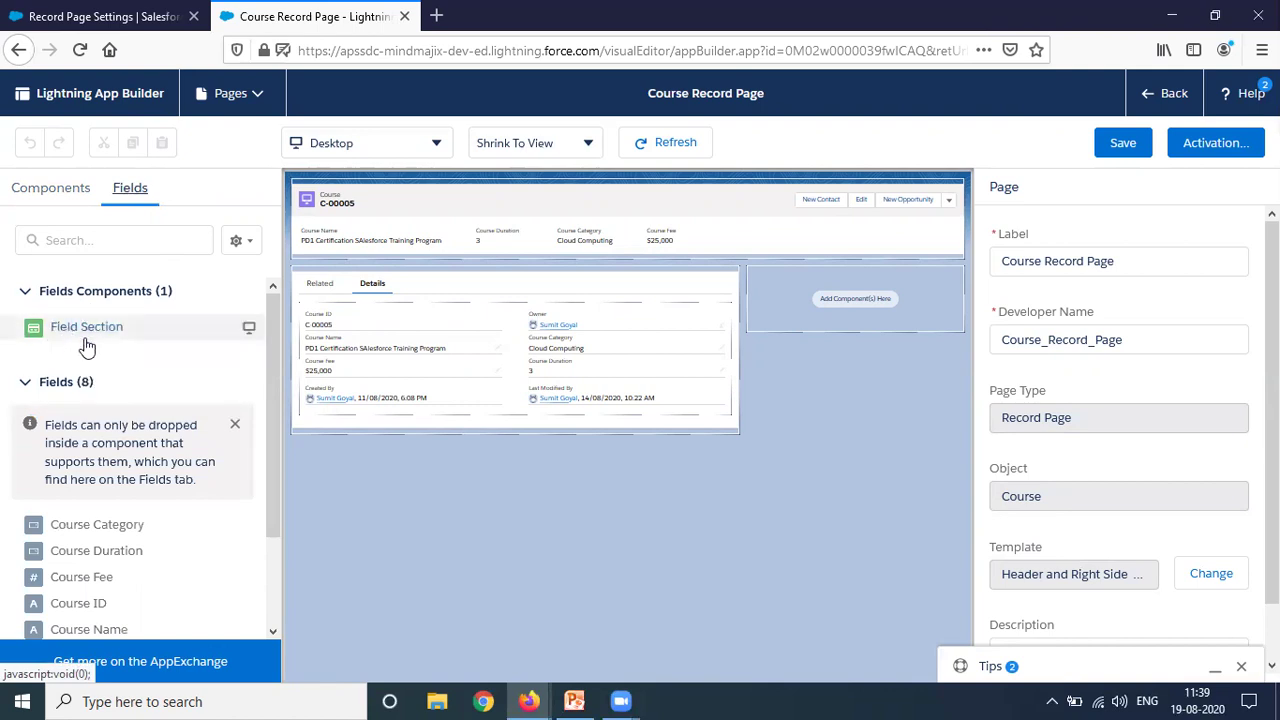
pyautogui.click(68, 15)
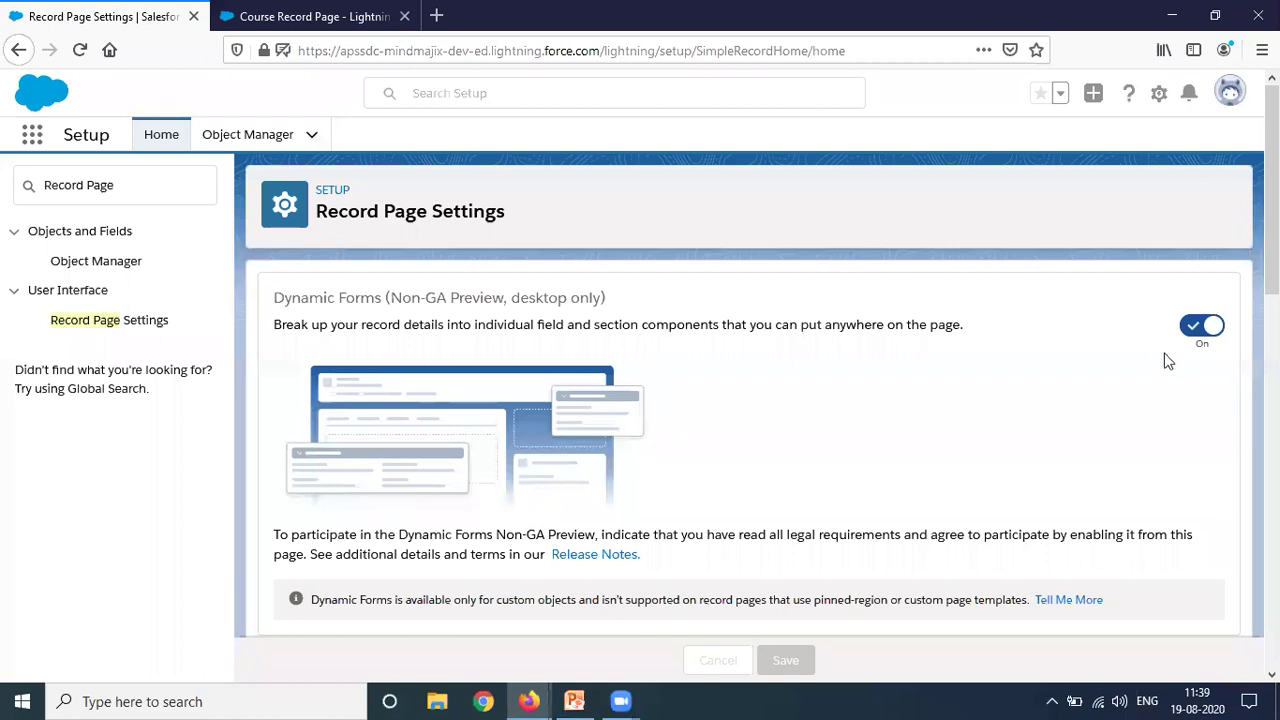
pyautogui.click(318, 16)
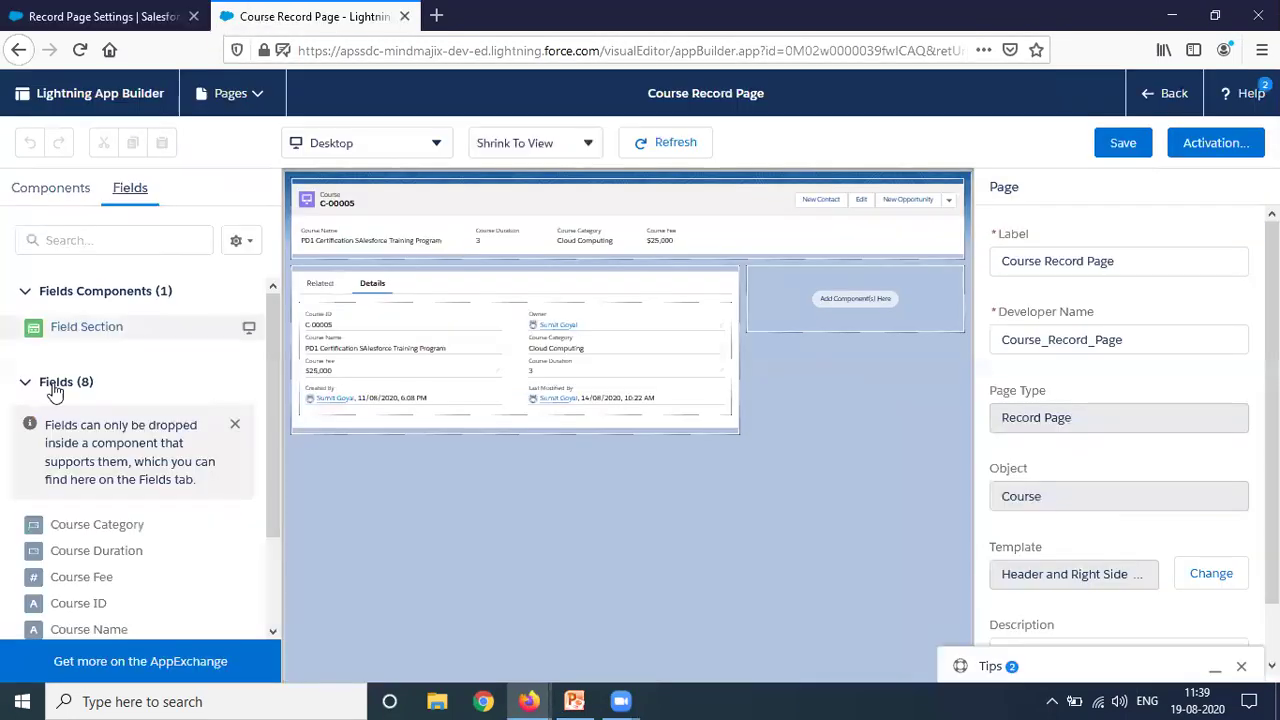
# Add a 2-column Field Section below Details and label it 'Course Information'.
pyautogui.moveTo(74, 331); pyautogui.dragTo(516, 430)
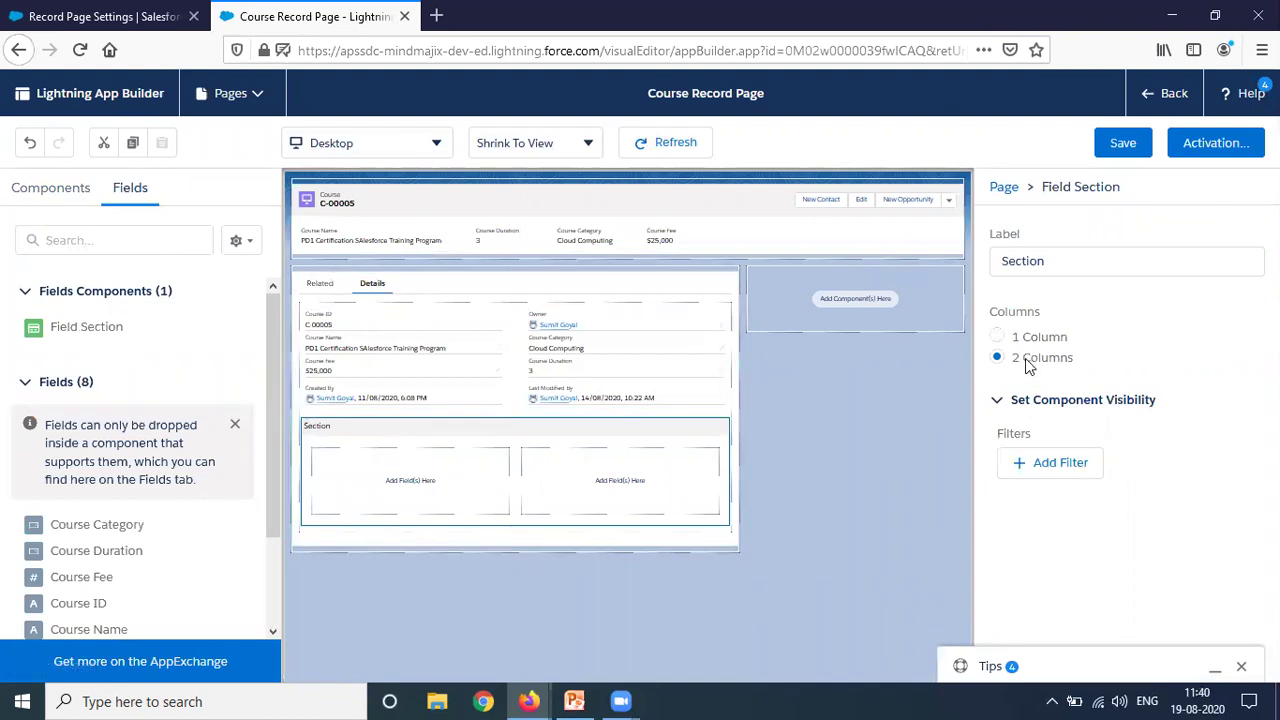
pyautogui.click(999, 337)
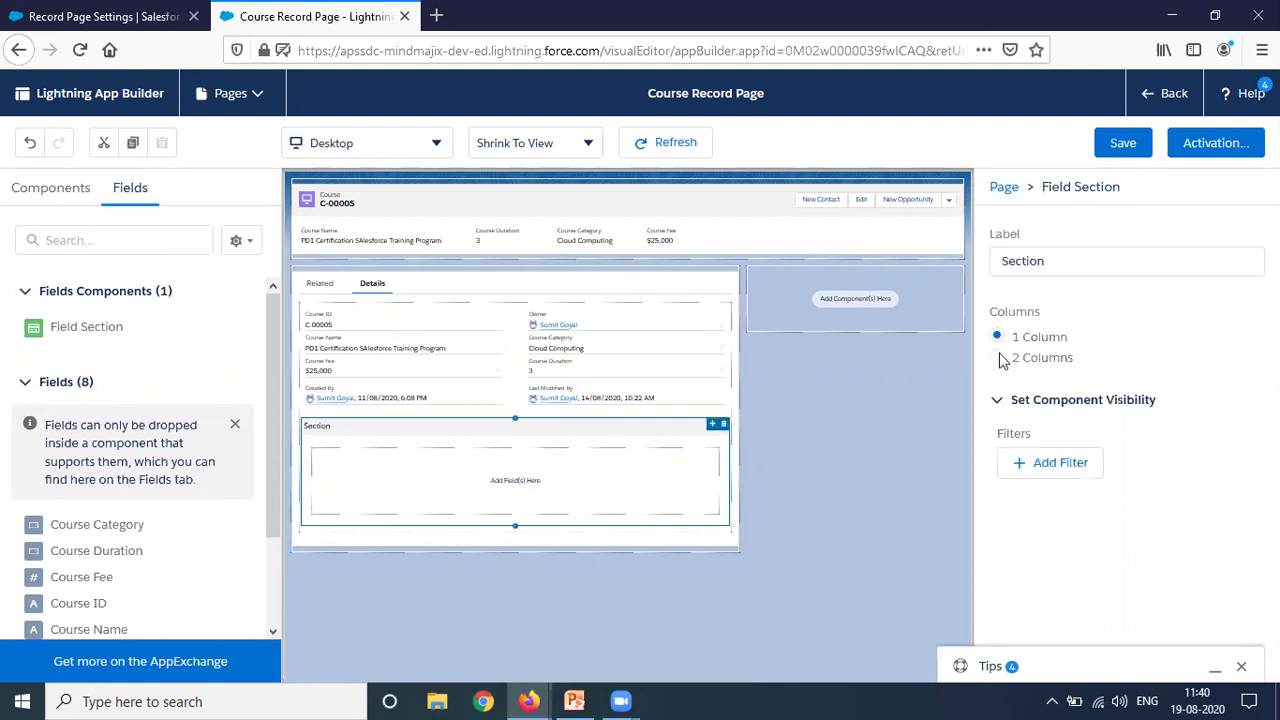
pyautogui.click(998, 358)
pyautogui.click(1040, 262)
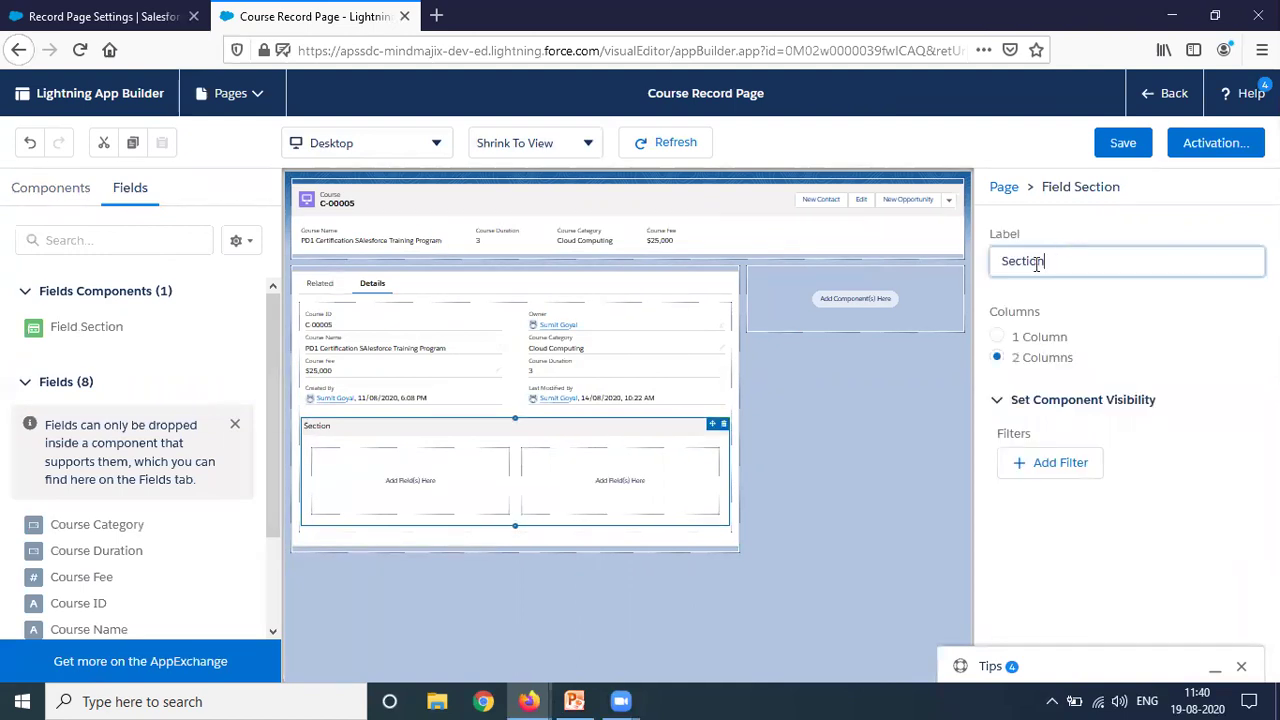
pyautogui.doubleClick(1037, 264)
pyautogui.press('BackSpace')
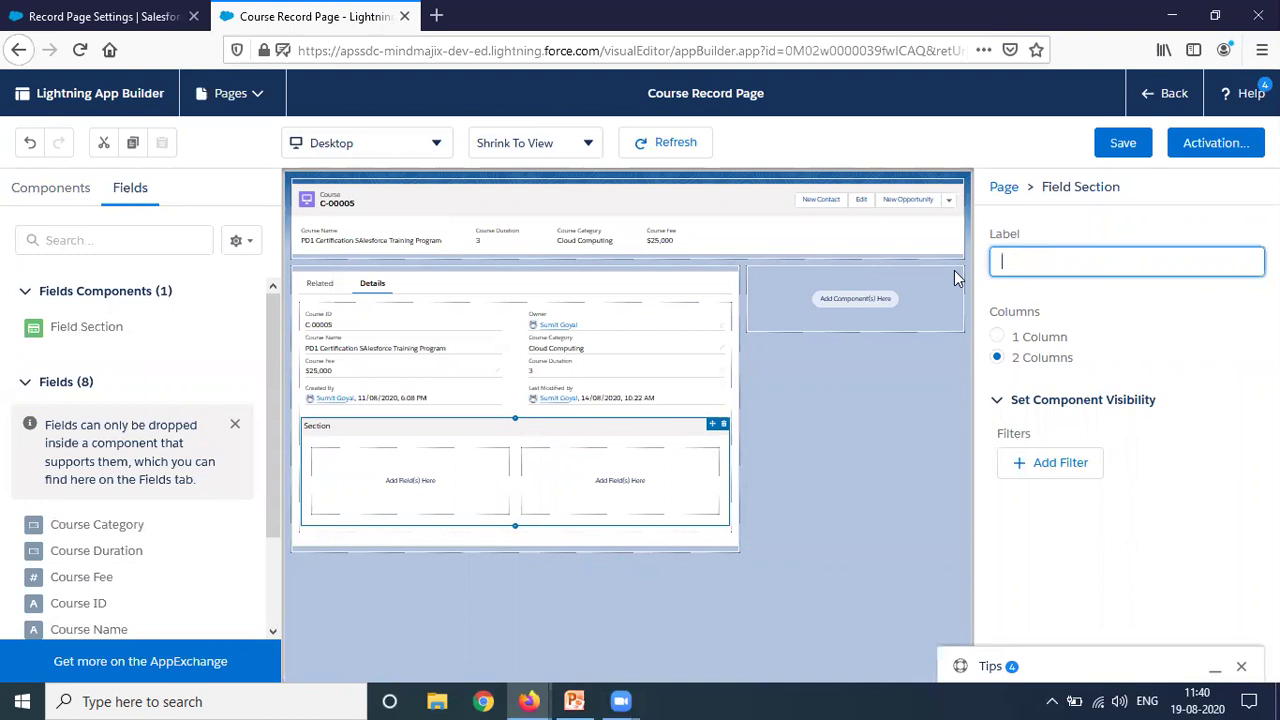
pyautogui.write('Course Informat')
pyautogui.click(1064, 640)
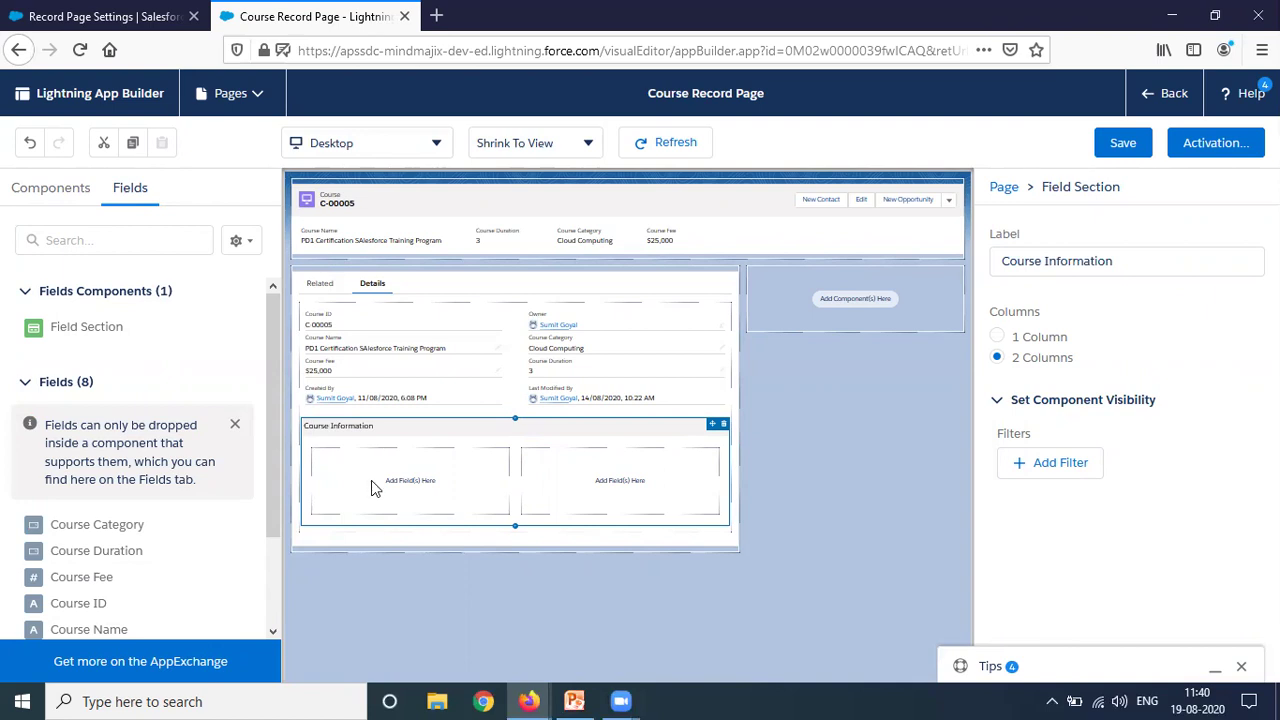
# Add Course ID, Course Name, Course Category and Course Fee to the Course Information section.
pyautogui.scroll(-1, 118, 535)
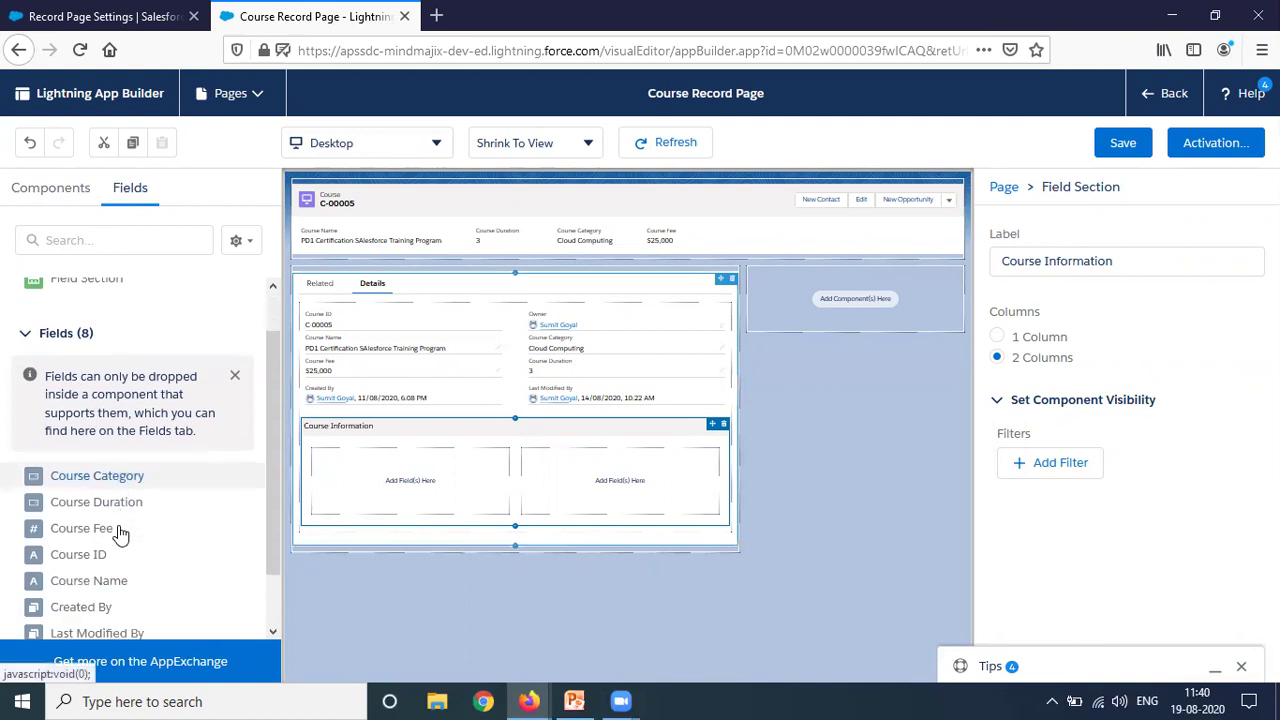
pyautogui.scroll(-1, 119, 535)
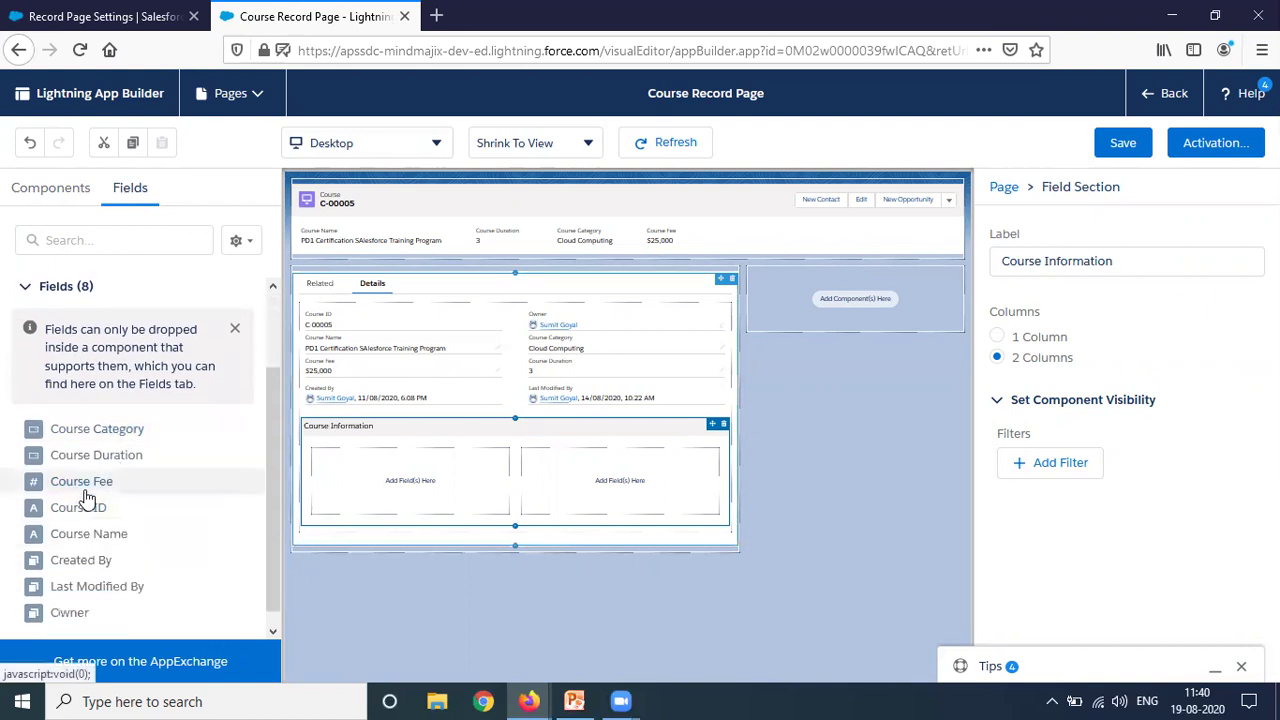
pyautogui.moveTo(88, 522); pyautogui.dragTo(338, 462)
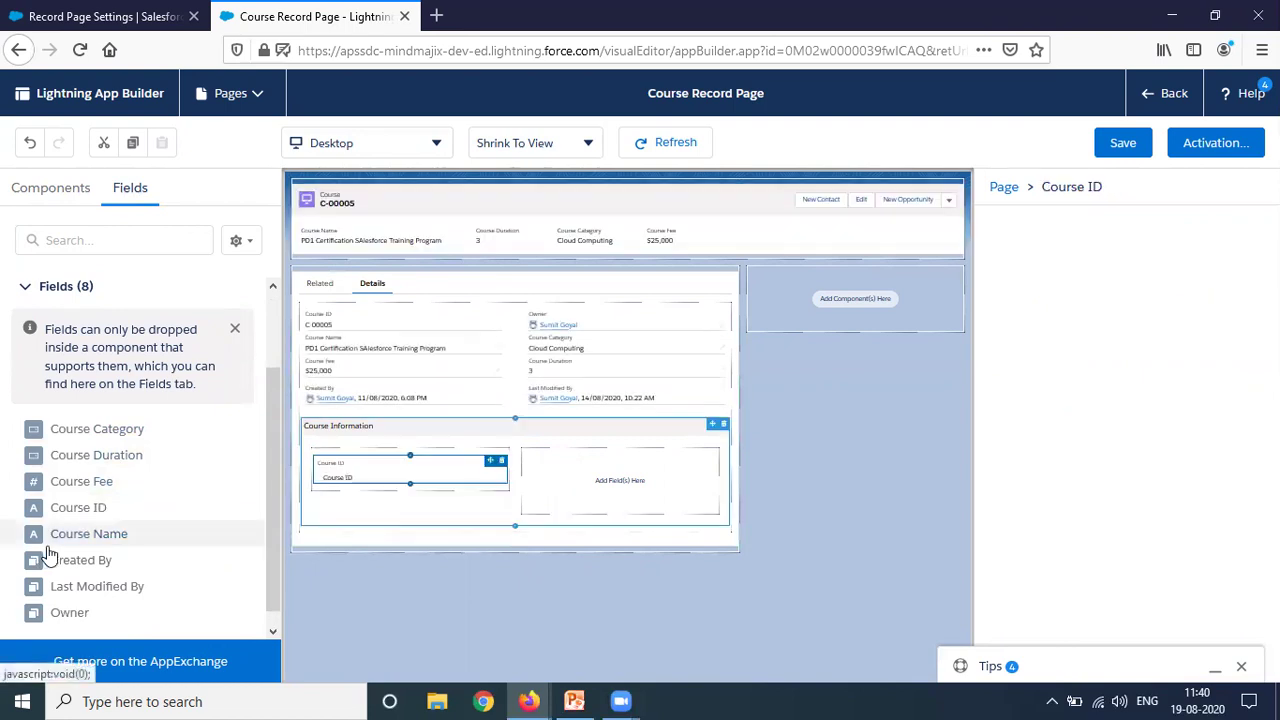
pyautogui.moveTo(75, 543); pyautogui.dragTo(551, 495)
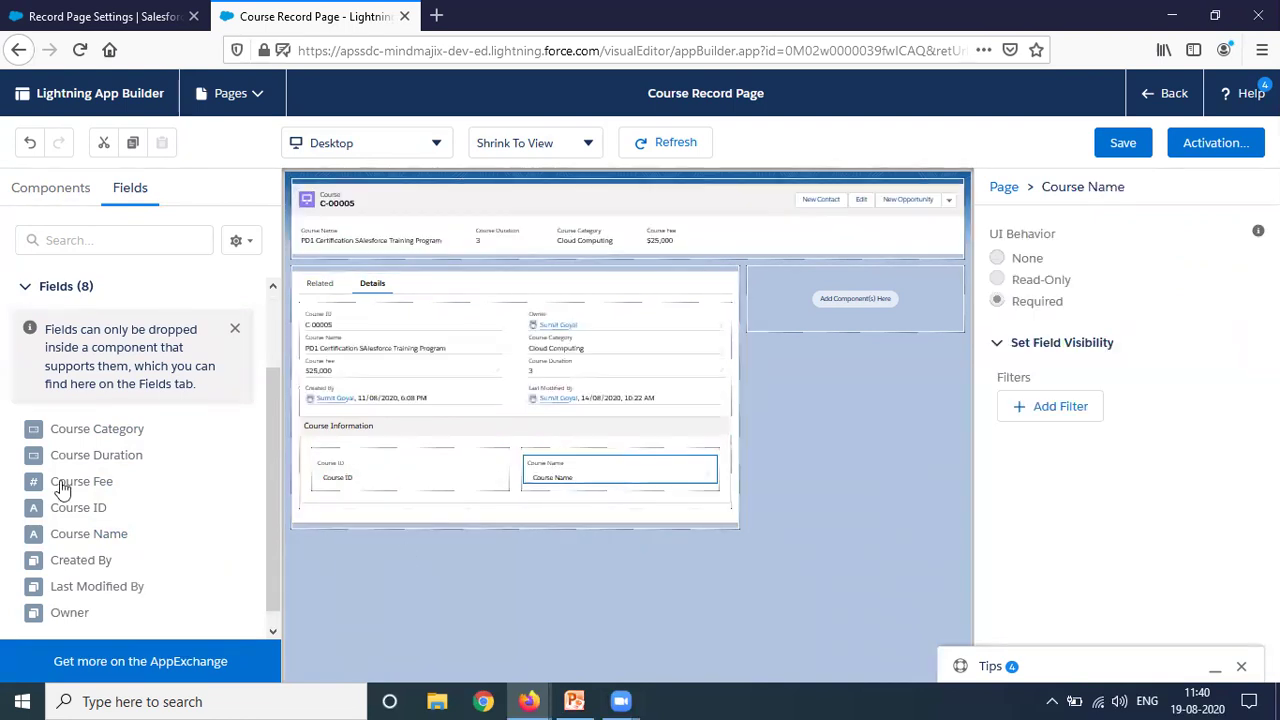
pyautogui.moveTo(100, 437); pyautogui.dragTo(330, 498)
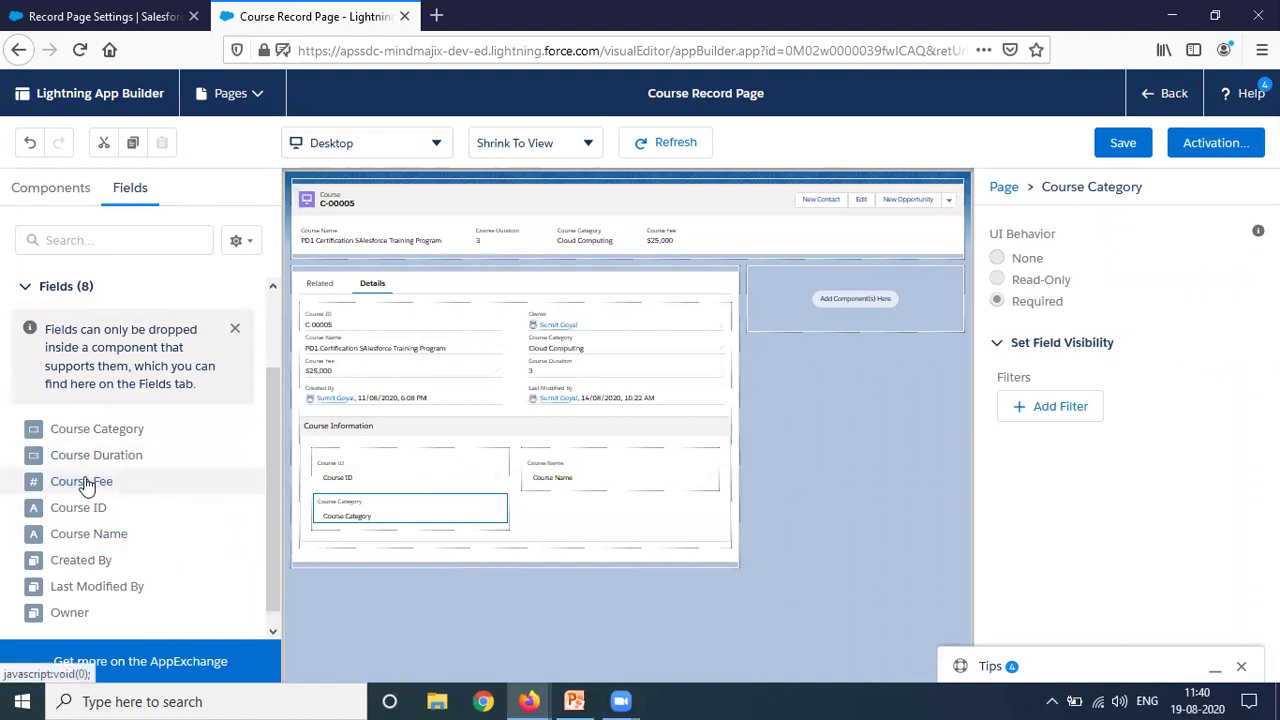
pyautogui.moveTo(86, 483); pyautogui.dragTo(544, 514)
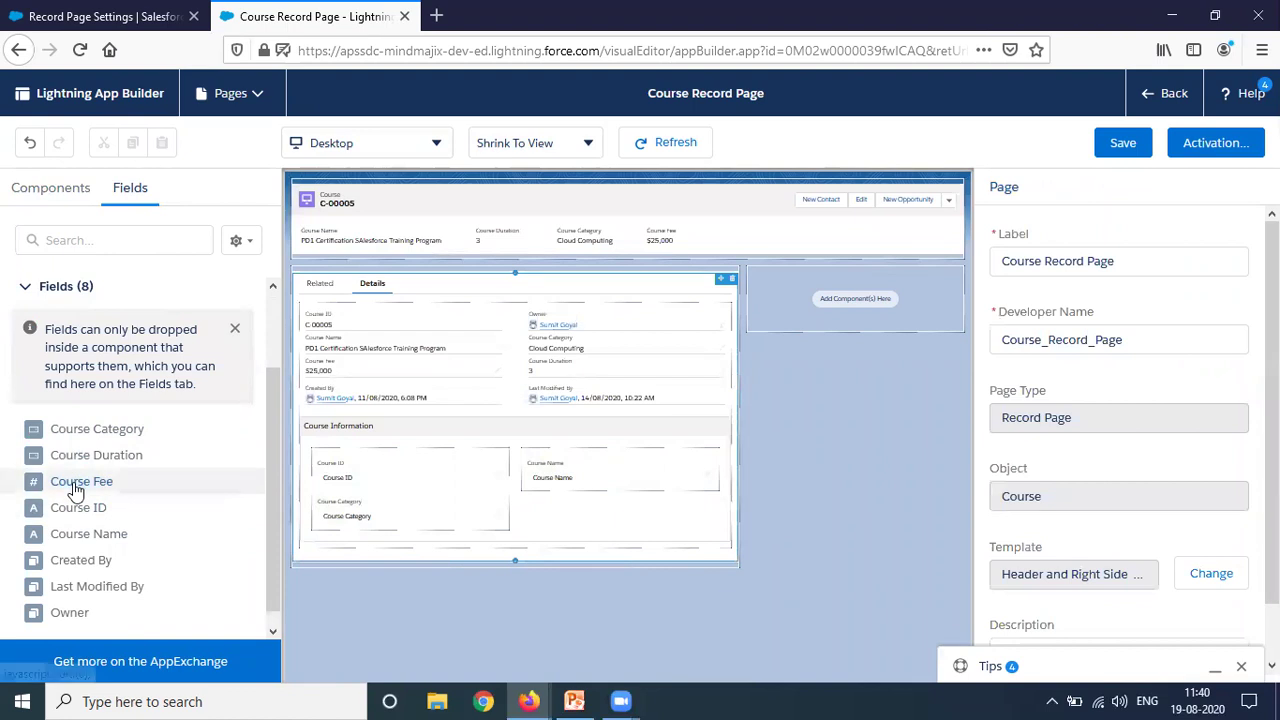
pyautogui.moveTo(77, 484); pyautogui.dragTo(341, 530)
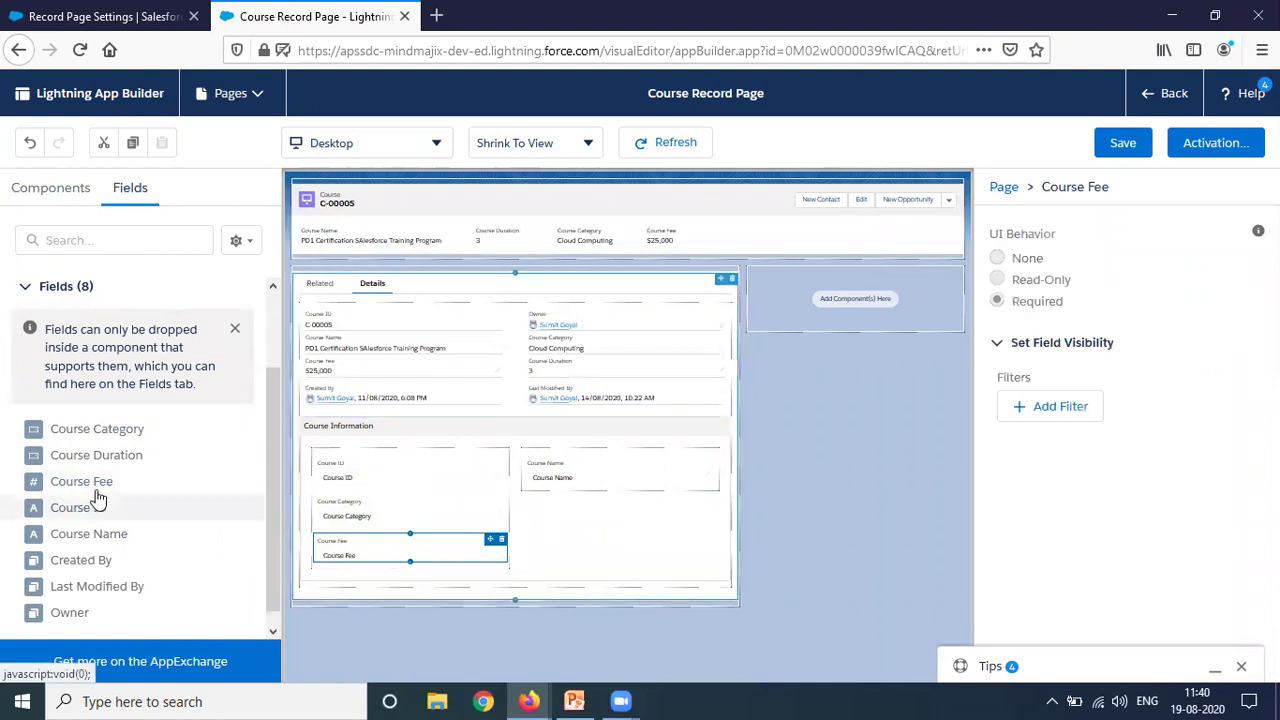
# Add Course Duration then delete it, and move Course Fee under Course Name.
pyautogui.moveTo(97, 457); pyautogui.dragTo(519, 512)
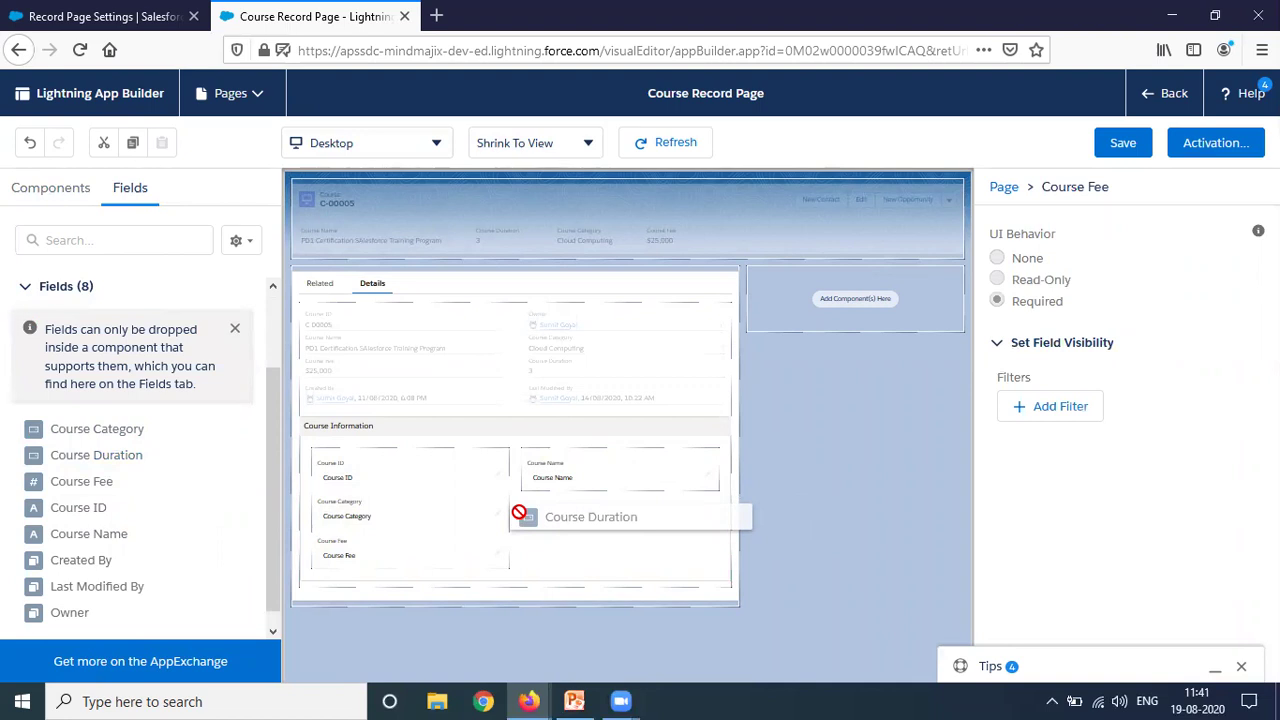
pyautogui.moveTo(519, 513); pyautogui.dragTo(517, 517)
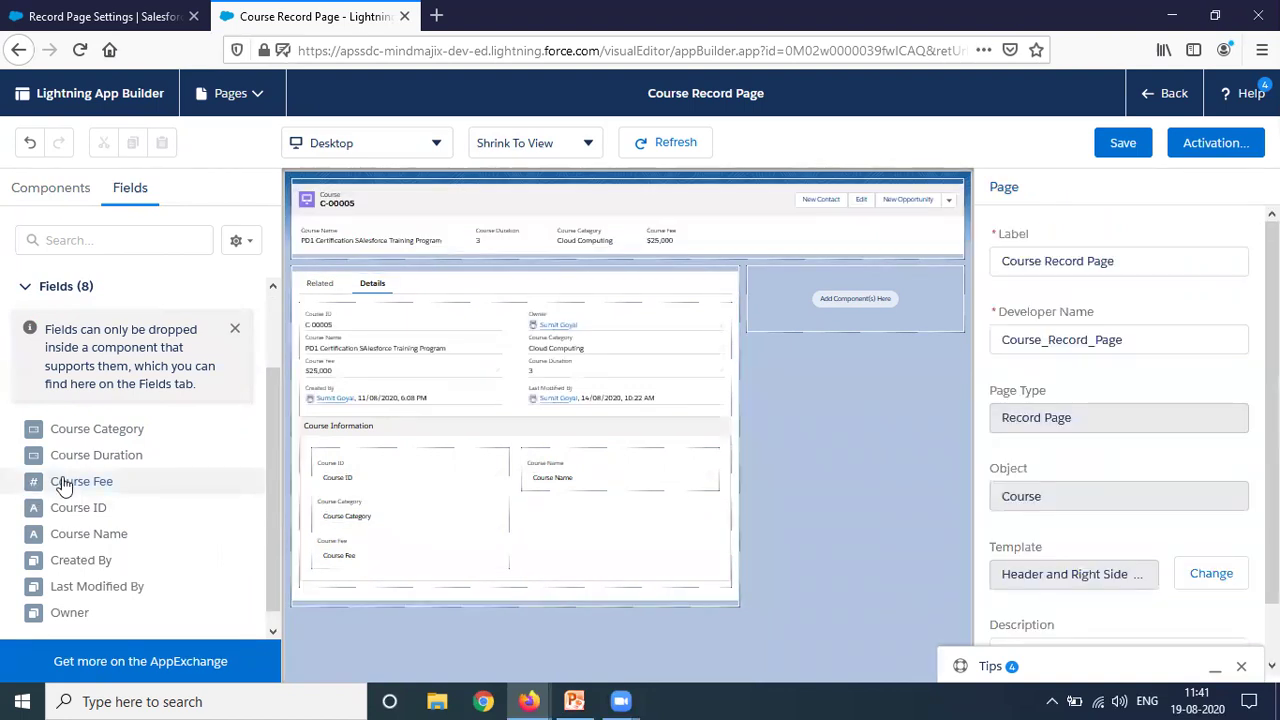
pyautogui.moveTo(63, 455); pyautogui.dragTo(521, 527)
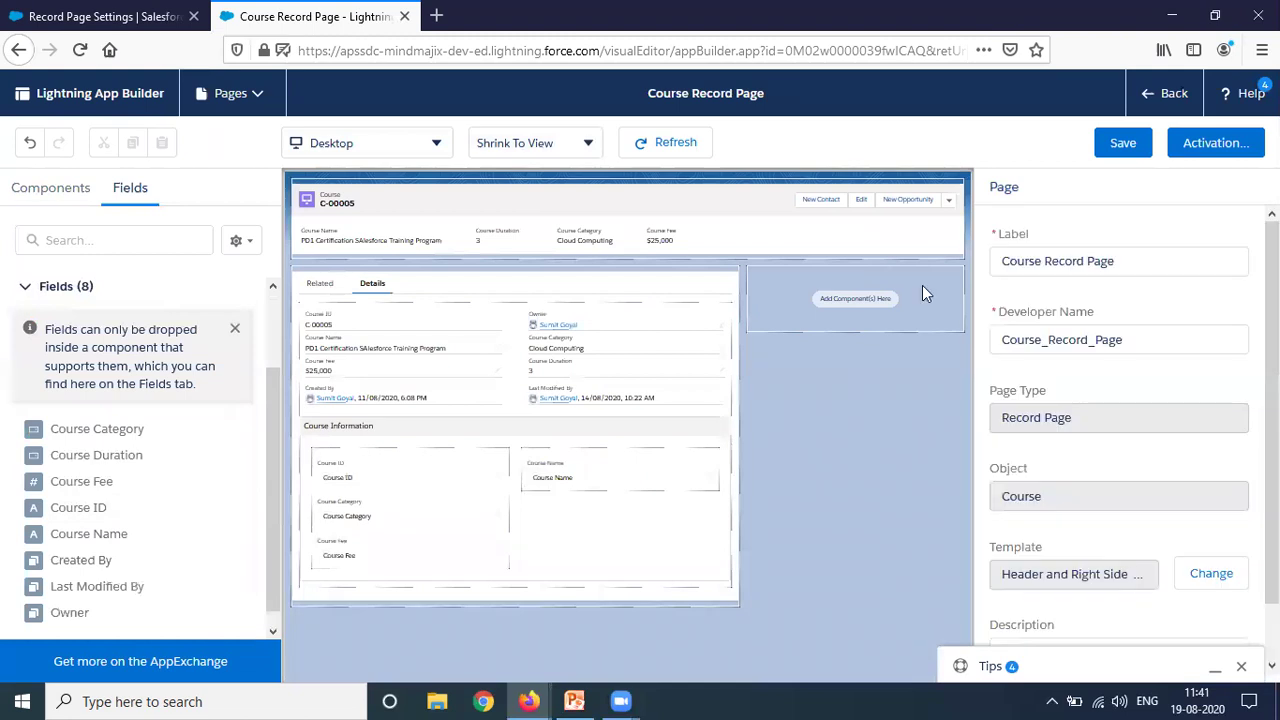
pyautogui.click(573, 527)
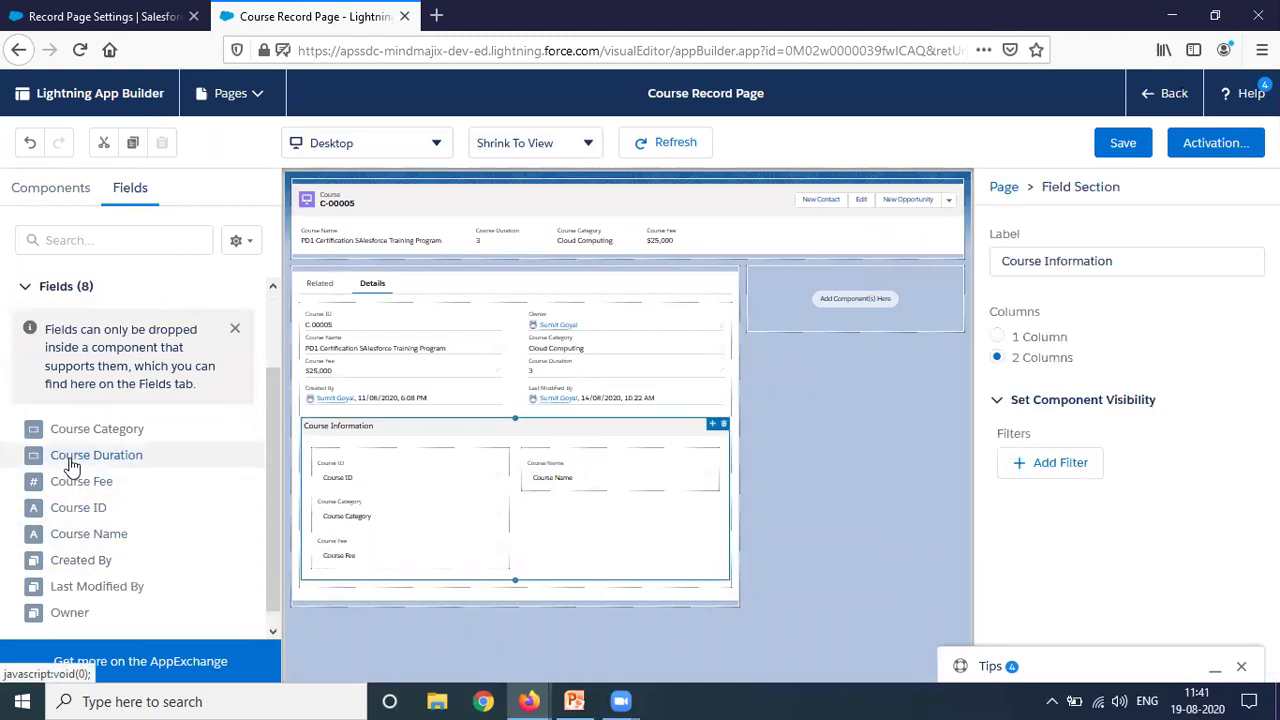
pyautogui.moveTo(72, 462); pyautogui.dragTo(548, 494)
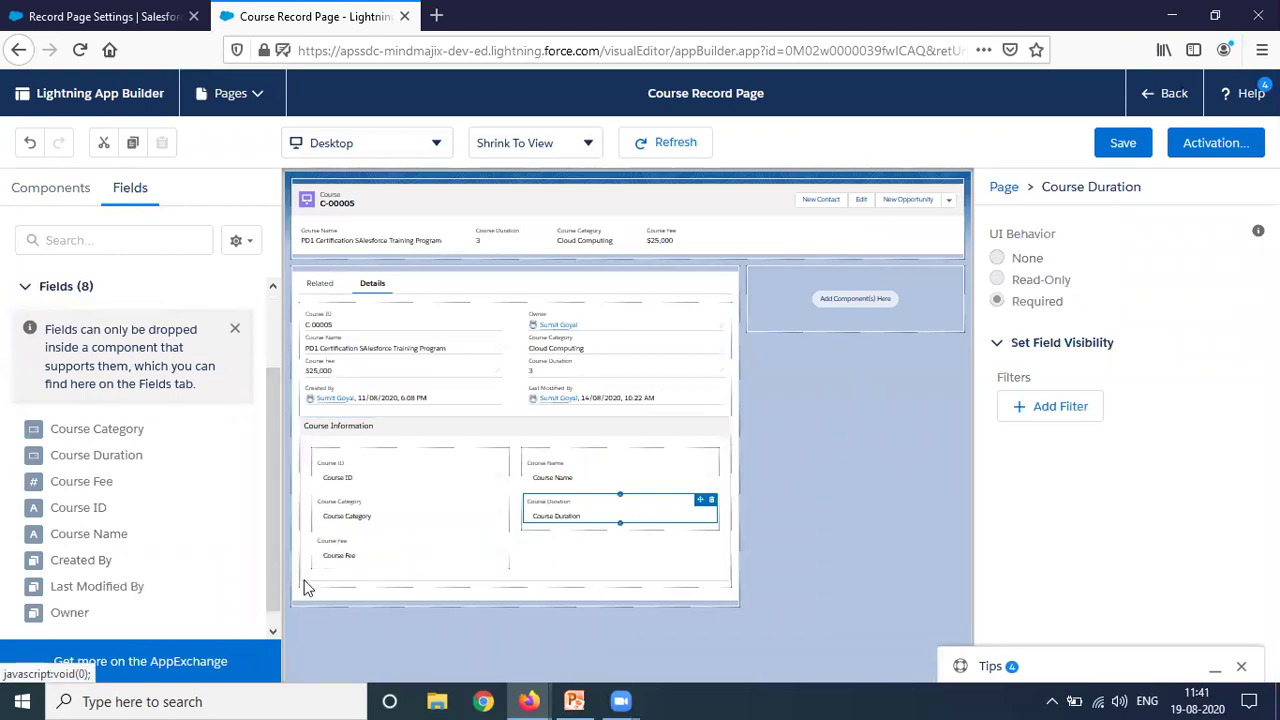
pyautogui.click(558, 505)
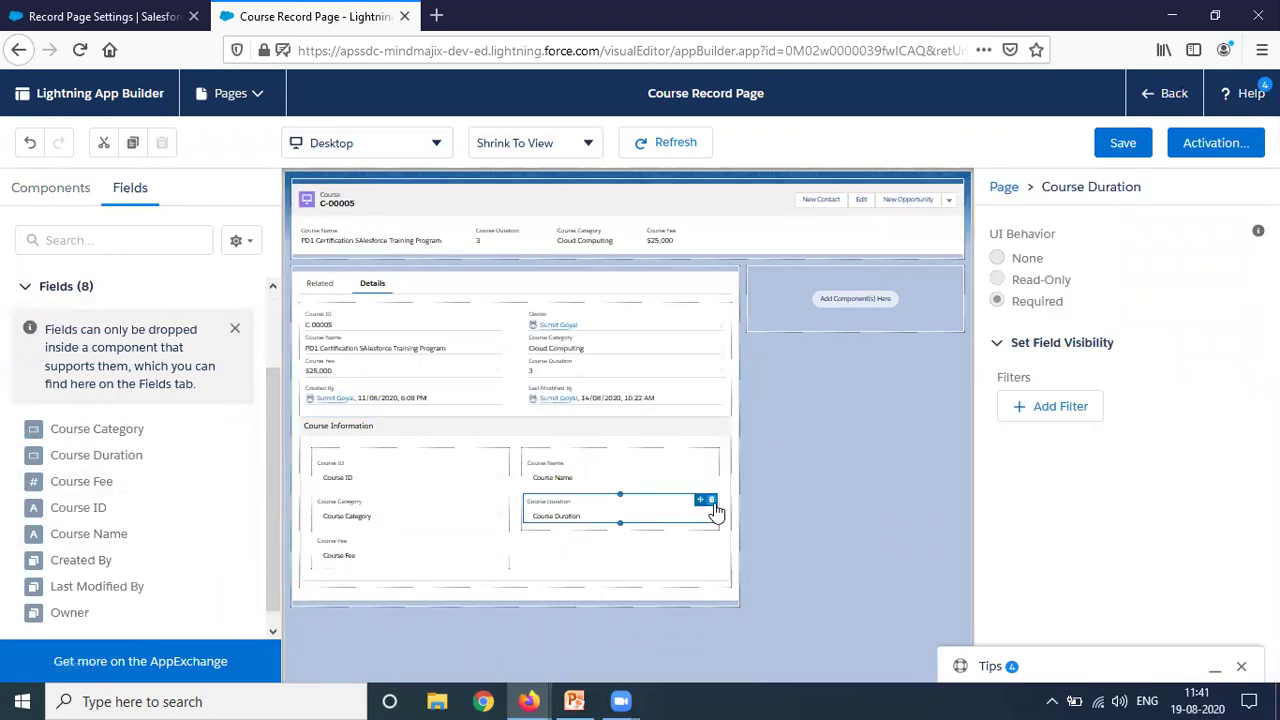
pyautogui.click(710, 500)
pyautogui.moveTo(338, 542); pyautogui.dragTo(563, 531)
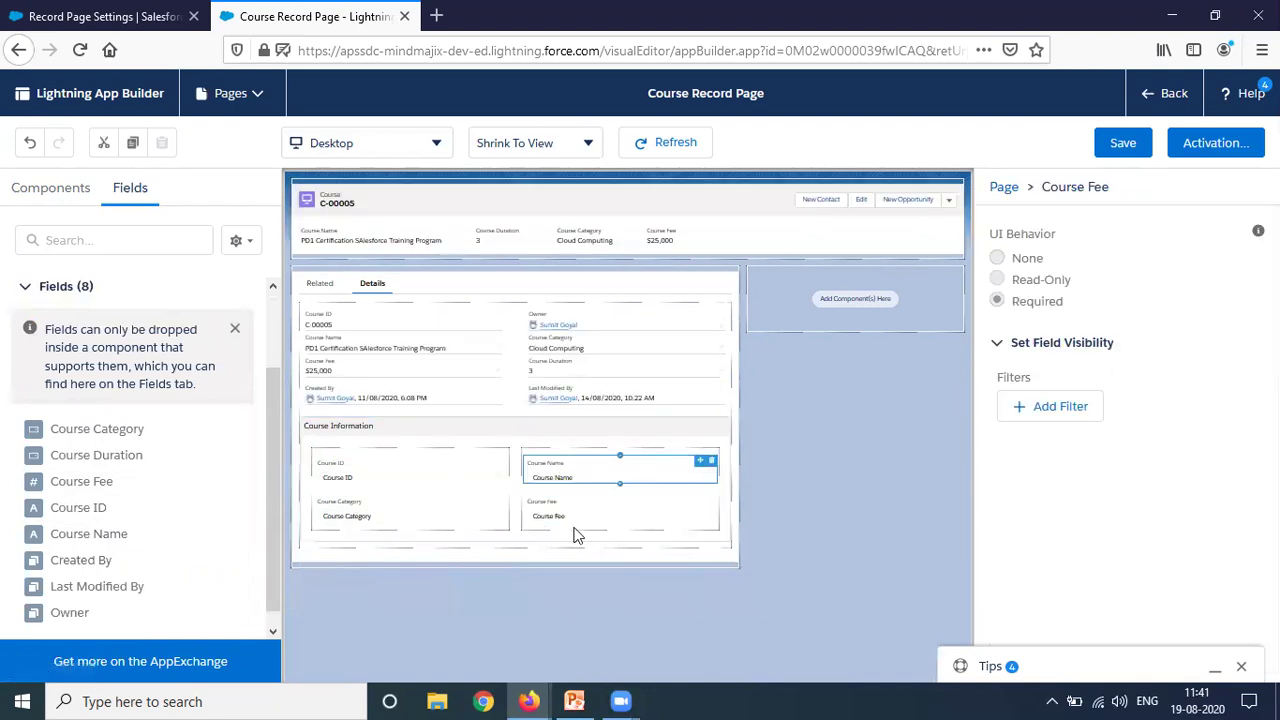
pyautogui.click(457, 509)
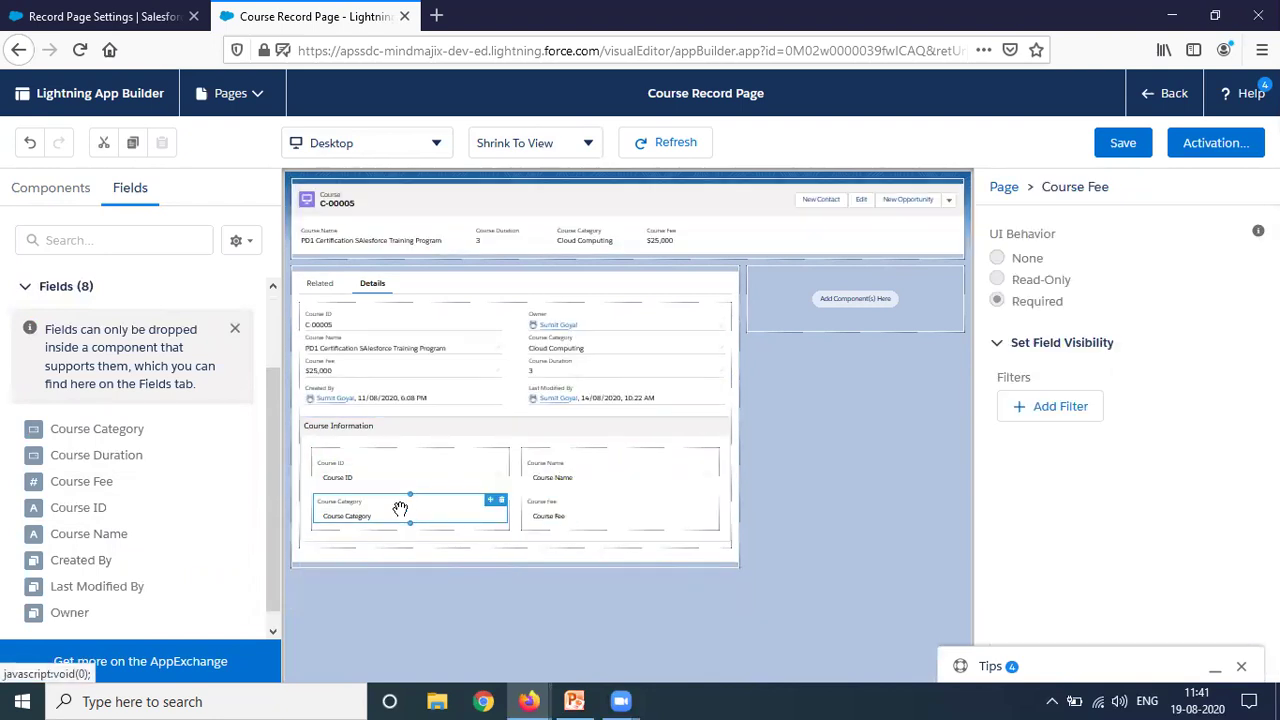
# Search Setup for 'users', open All Users to see profiles, then return to the page editor.
pyautogui.click(118, 18)
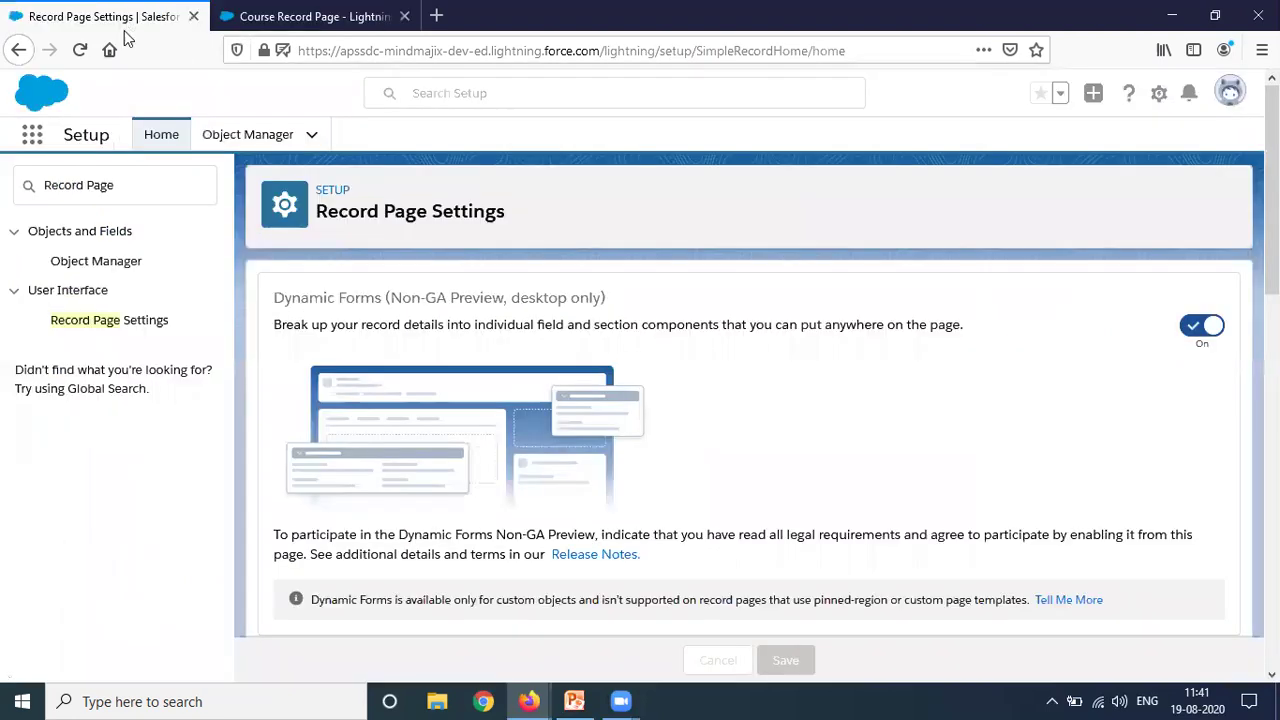
pyautogui.moveTo(127, 185); pyautogui.dragTo(9, 168)
pyautogui.write('users')
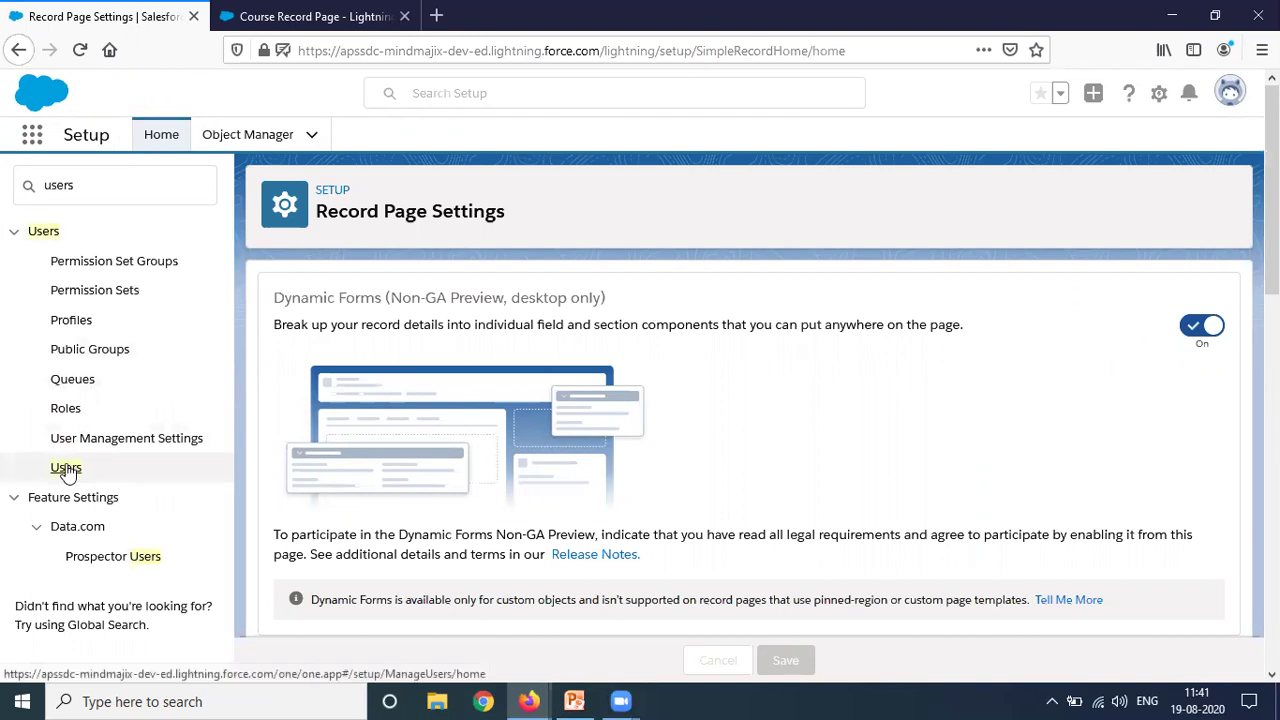
pyautogui.click(66, 468)
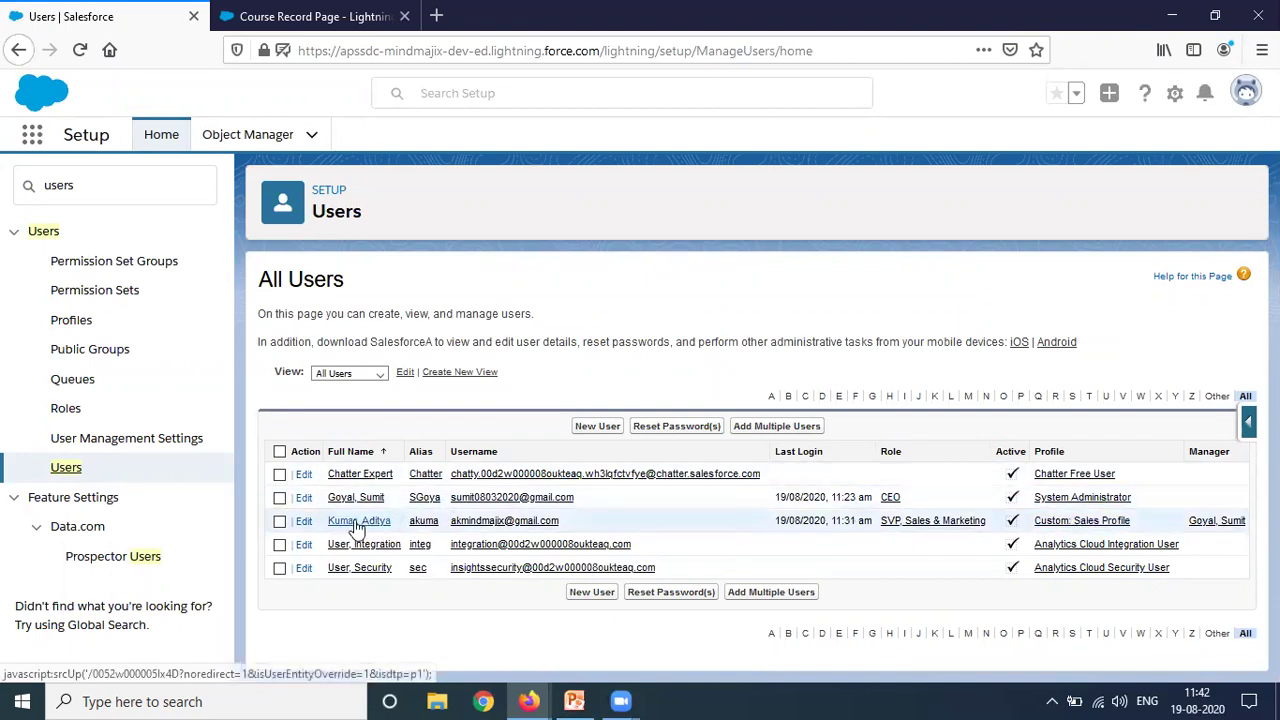
pyautogui.click(281, 28)
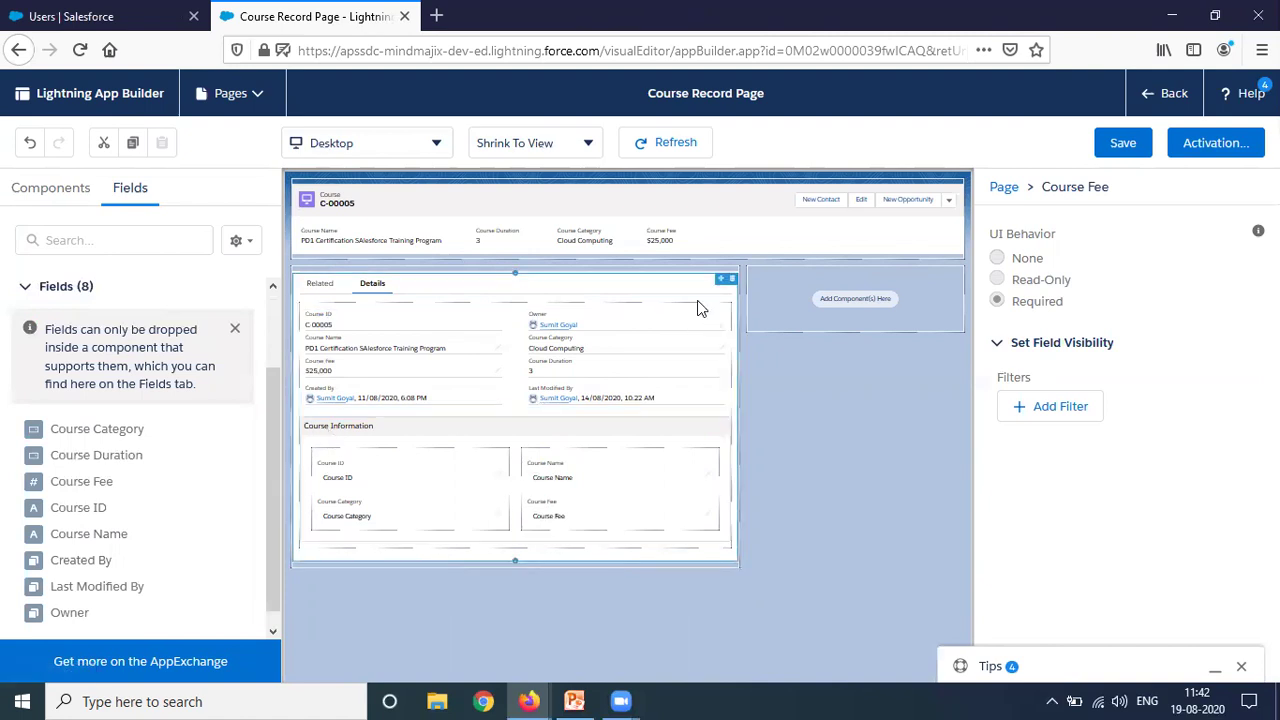
# Select Record Detail and start an Advanced visibility filter on the current User's fields.
pyautogui.click(640, 325)
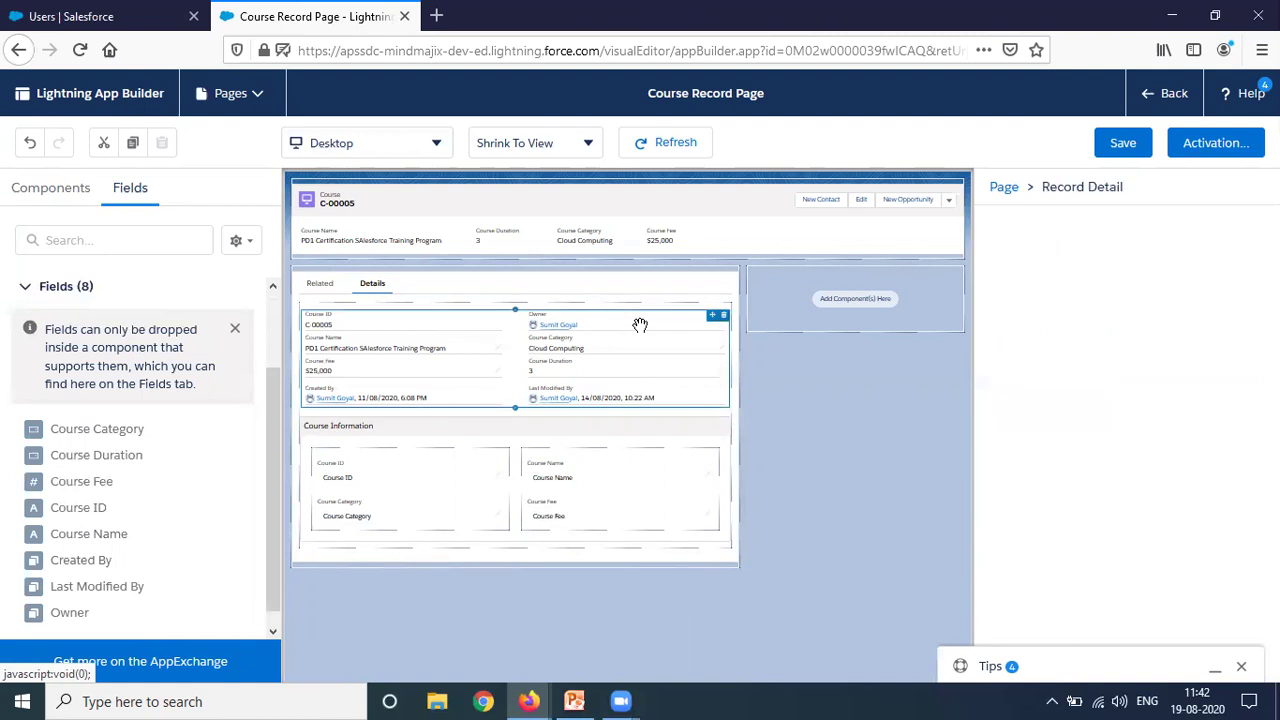
pyautogui.scroll(-2, 1163, 477)
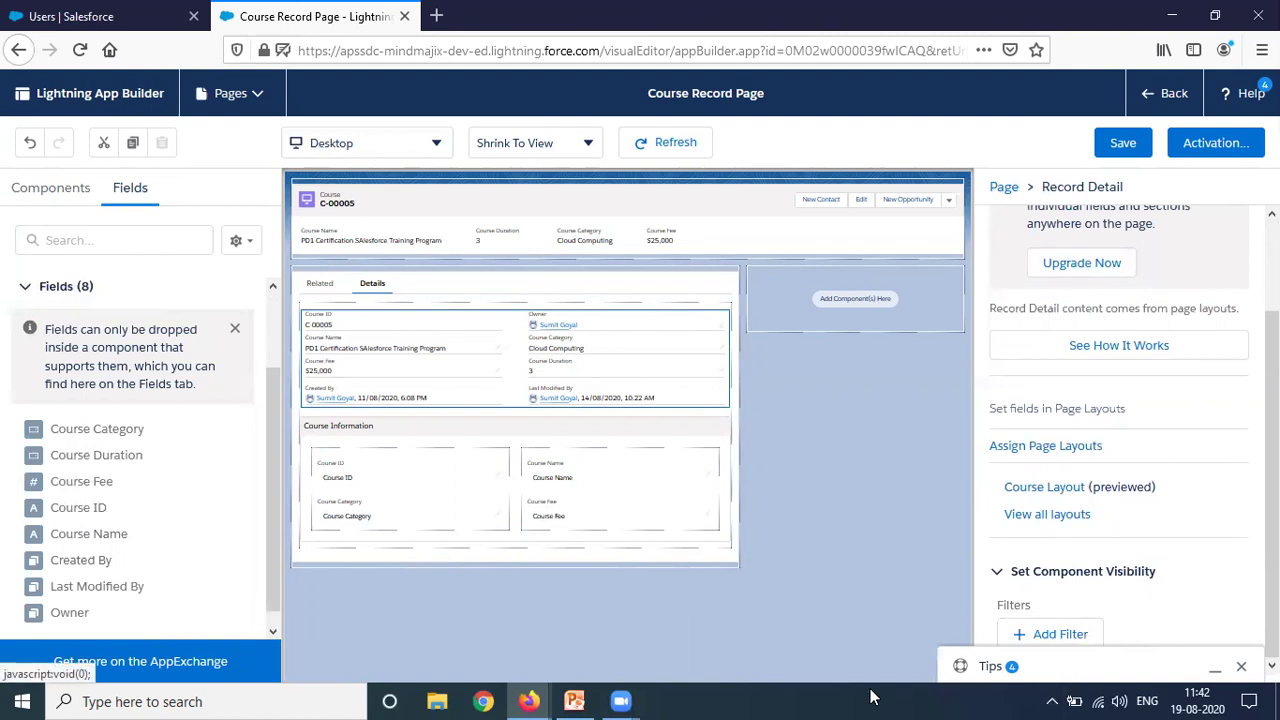
pyautogui.click(1052, 634)
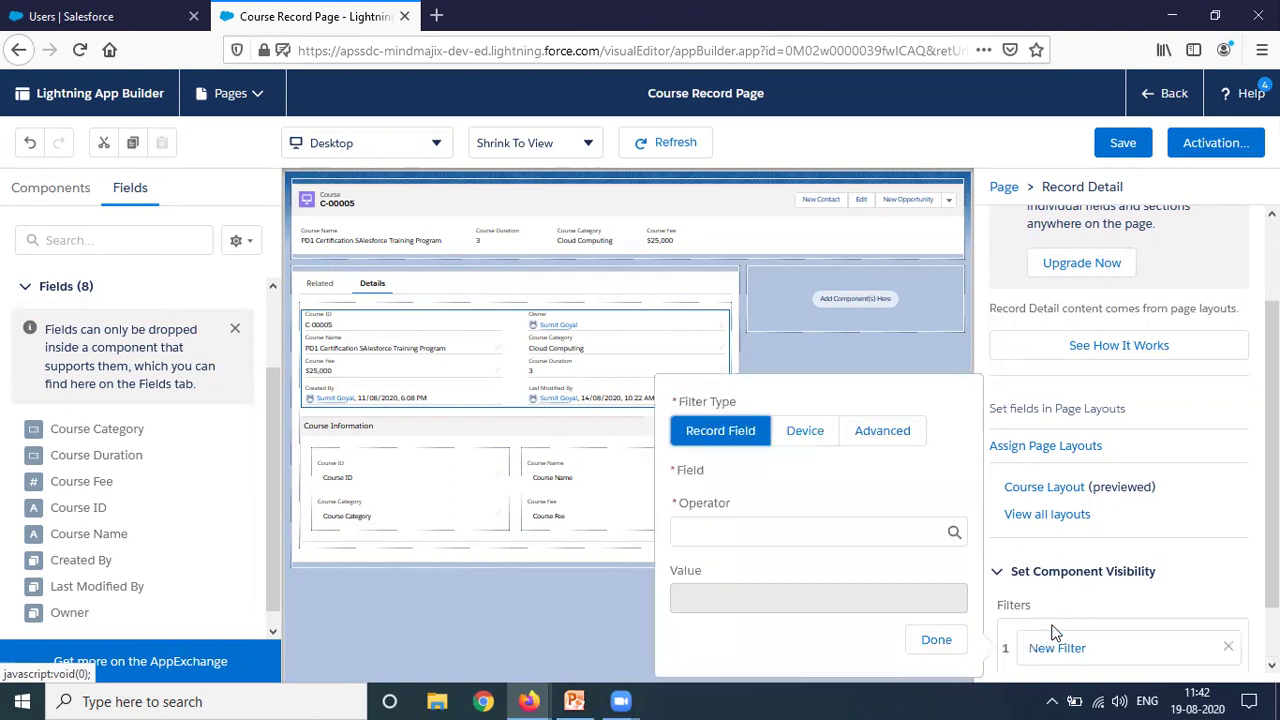
pyautogui.click(882, 430)
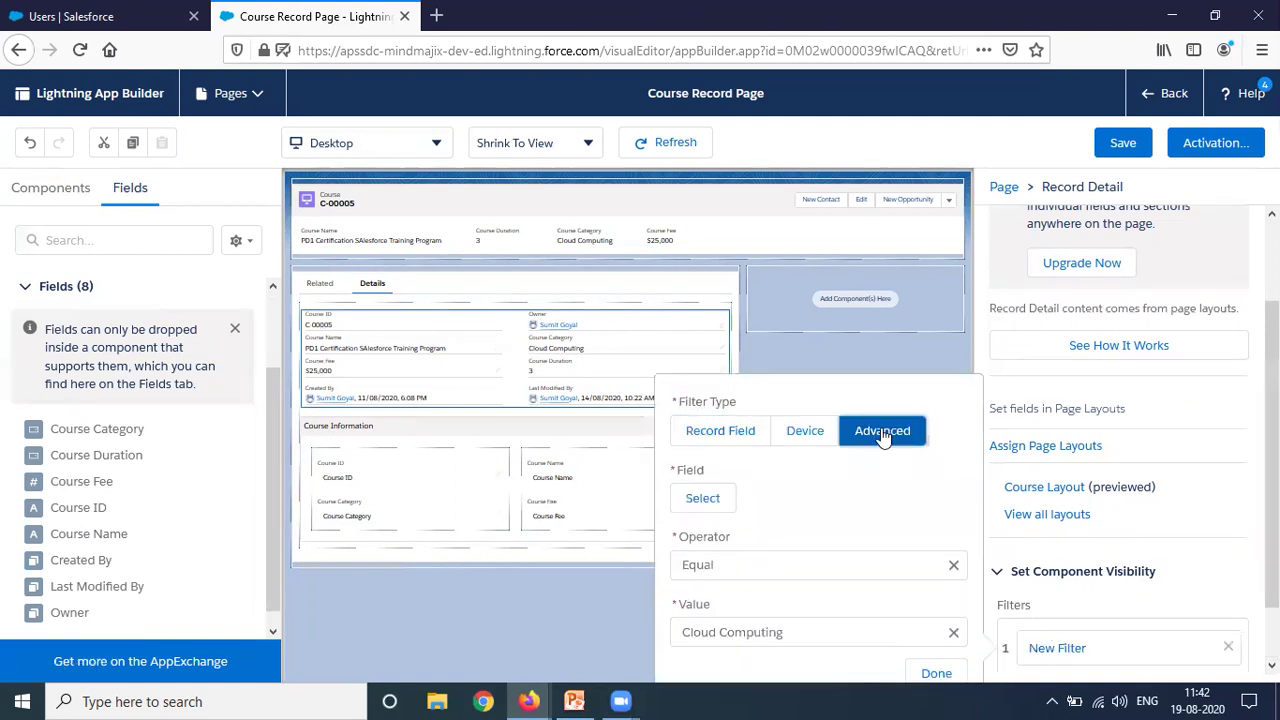
pyautogui.click(704, 505)
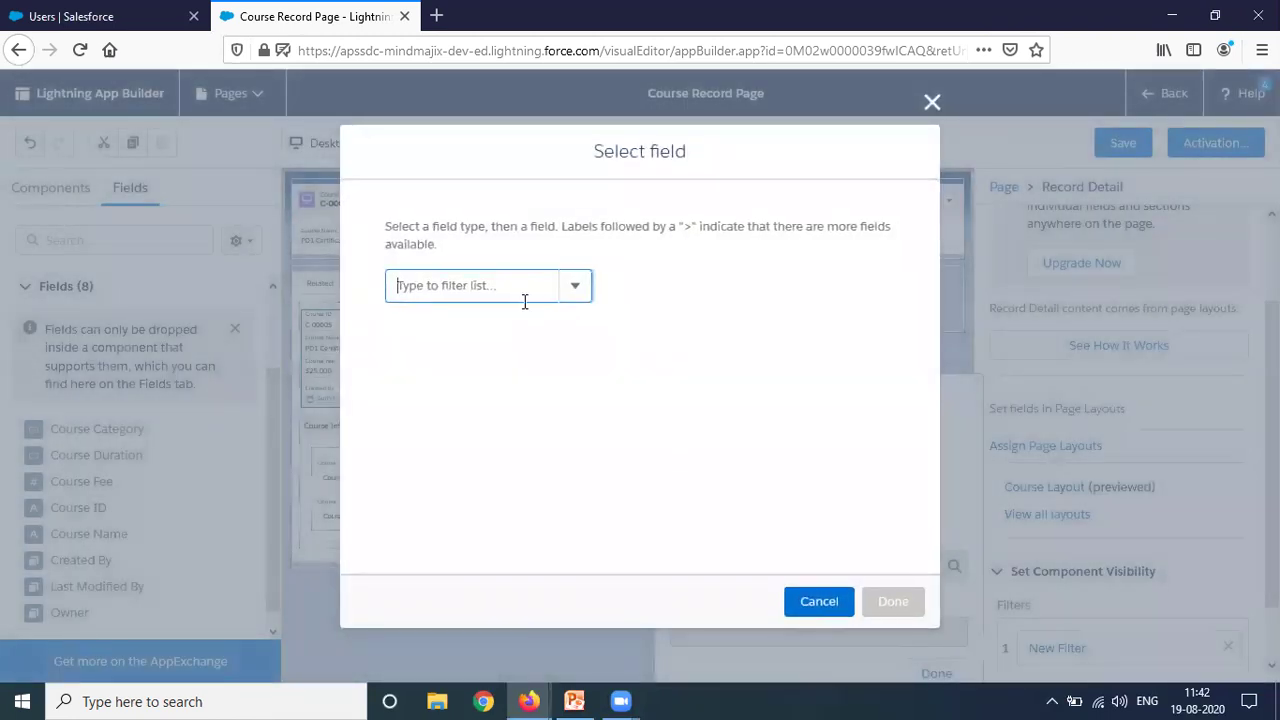
pyautogui.click(512, 285)
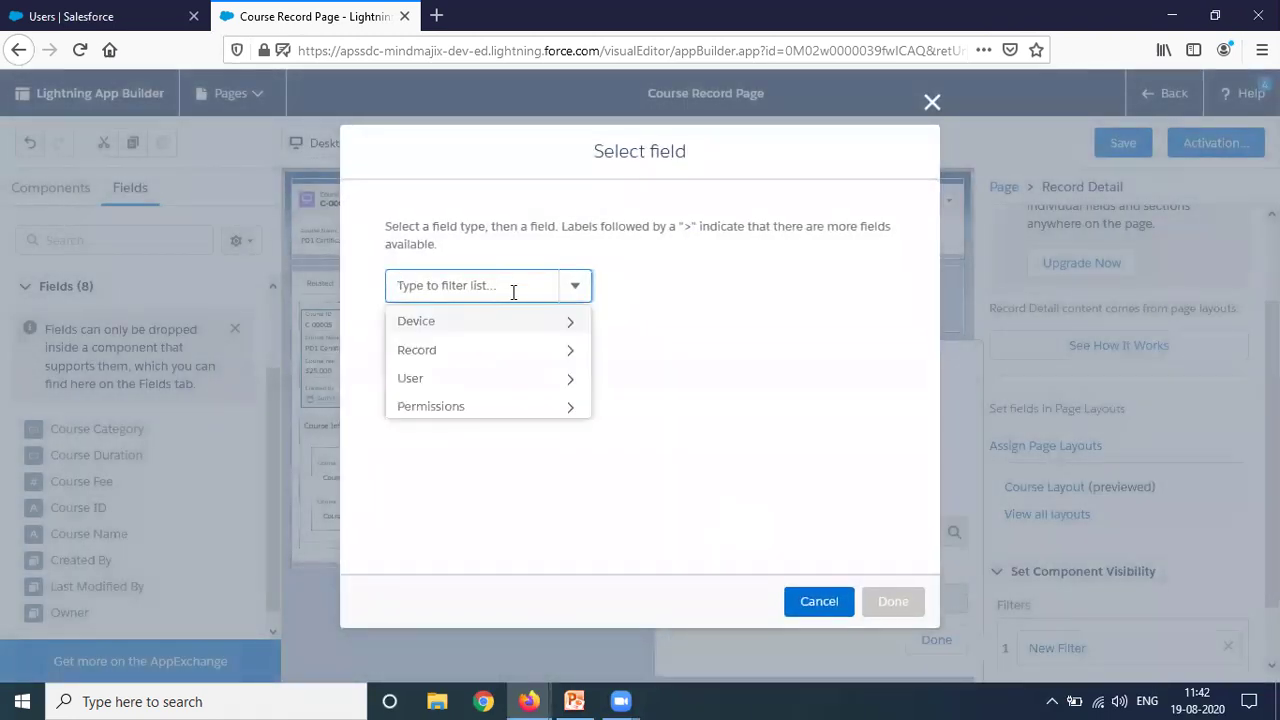
pyautogui.click(454, 388)
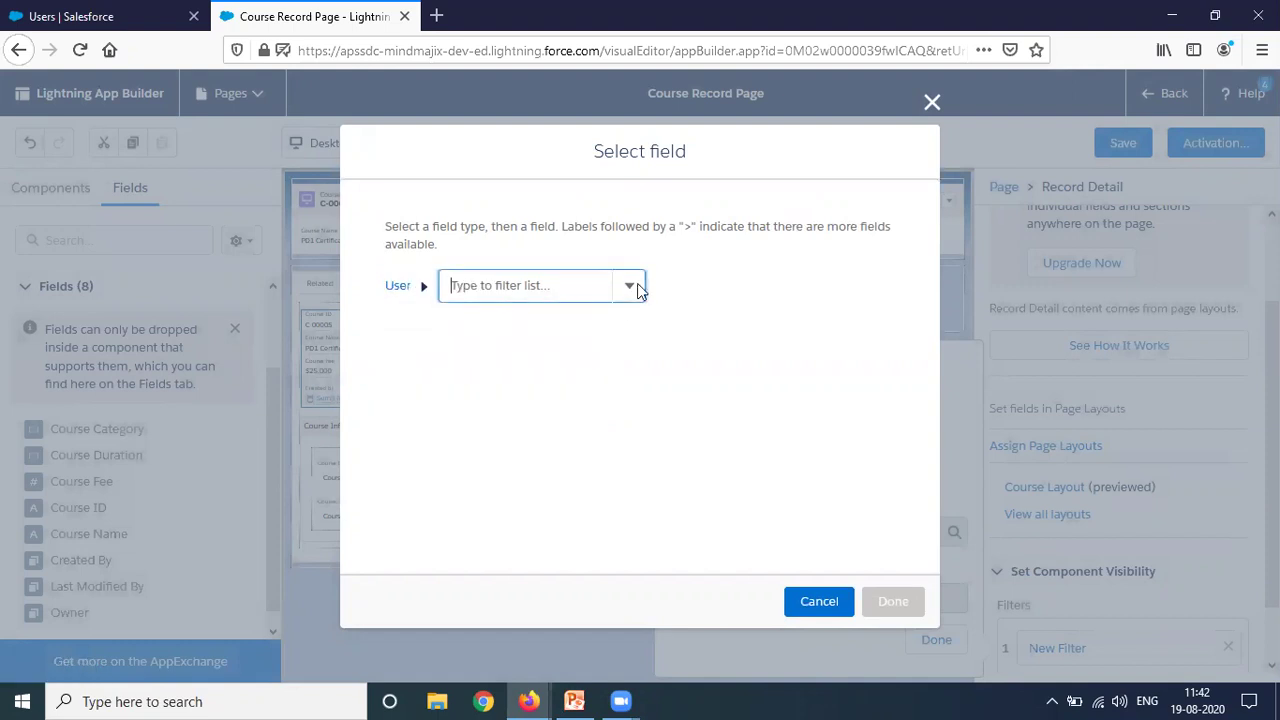
# Choose User > Profile > Name as the filter field.
pyautogui.click(540, 297)
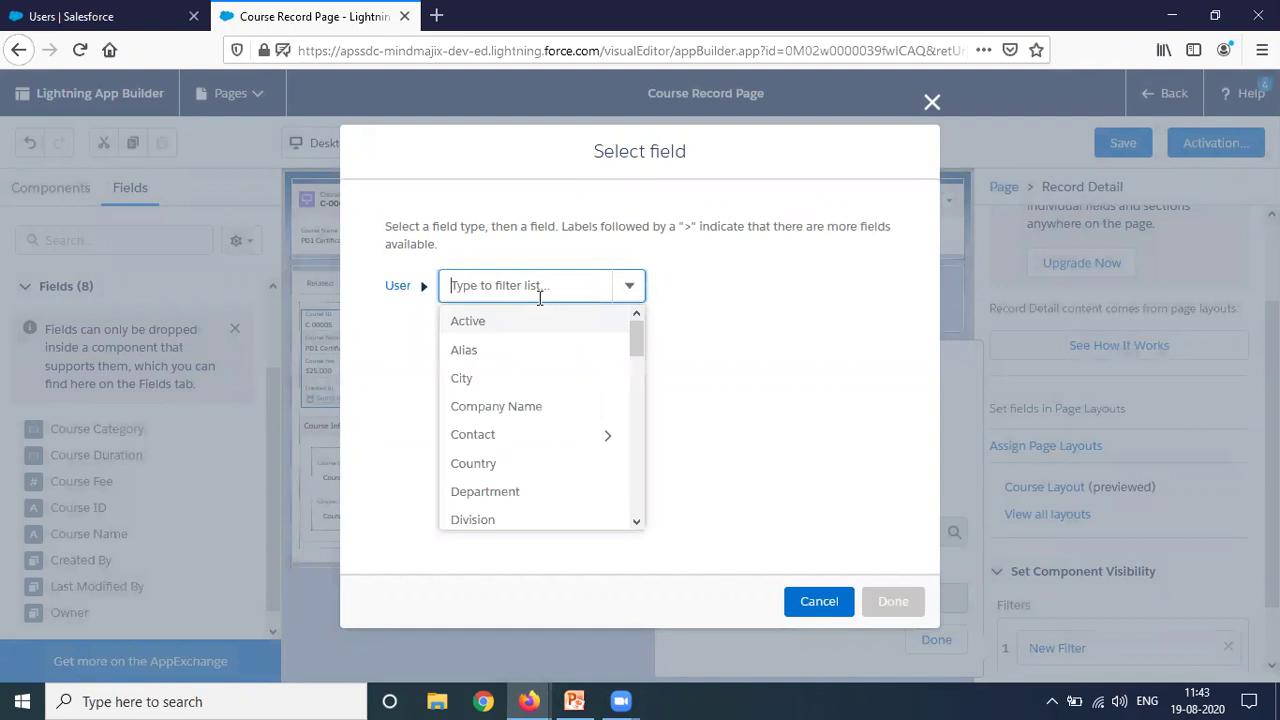
pyautogui.scroll(-3, 530, 445)
pyautogui.scroll(-5, 556, 479)
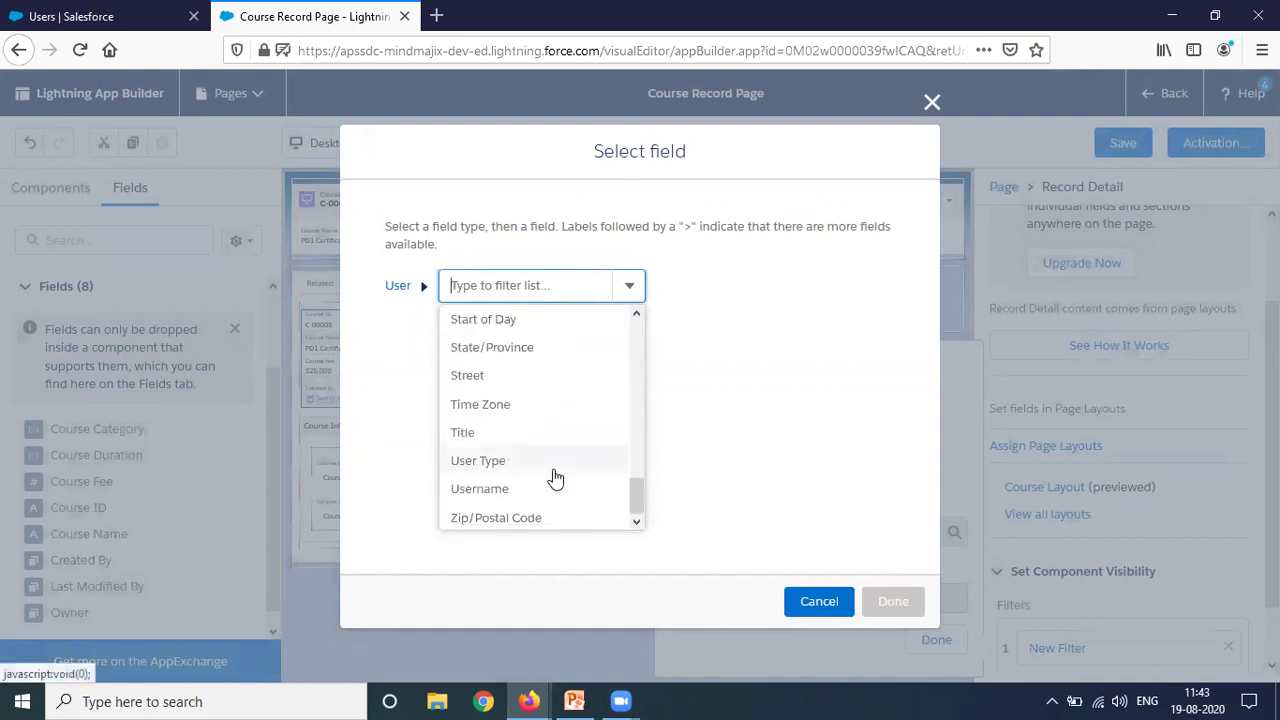
pyautogui.scroll(5, 543, 503)
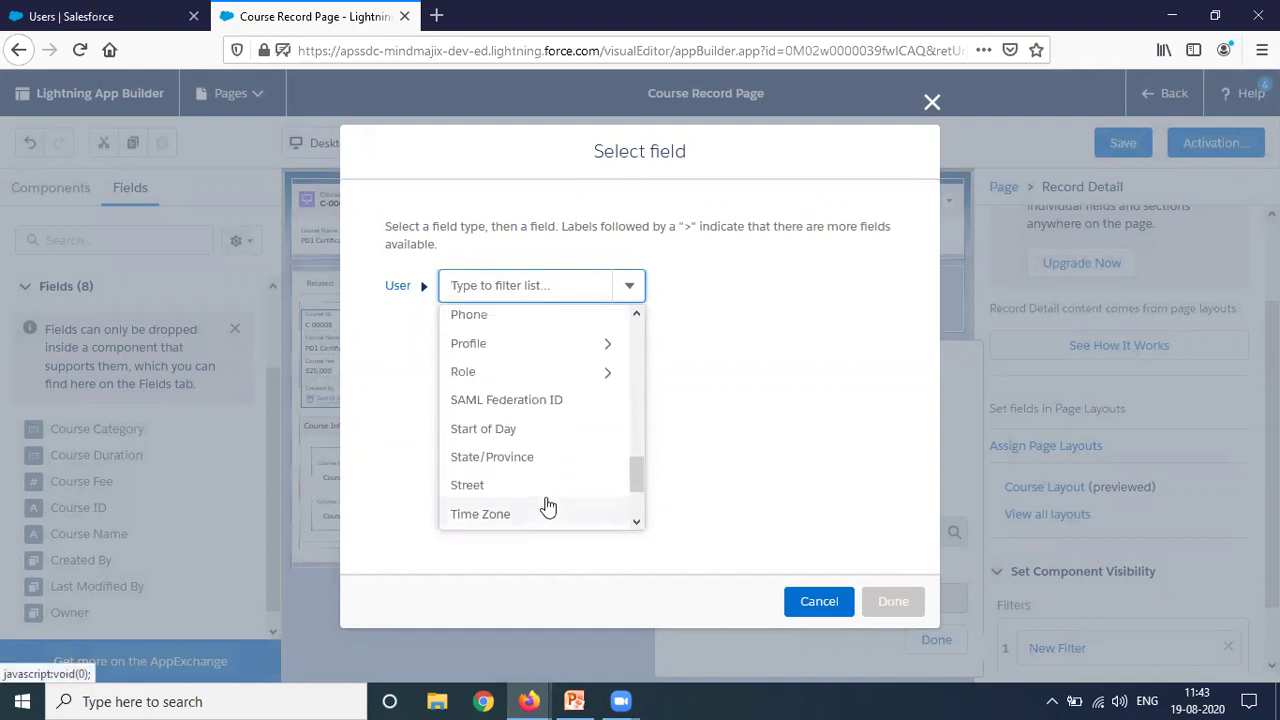
pyautogui.scroll(-3, 499, 440)
pyautogui.click(505, 329)
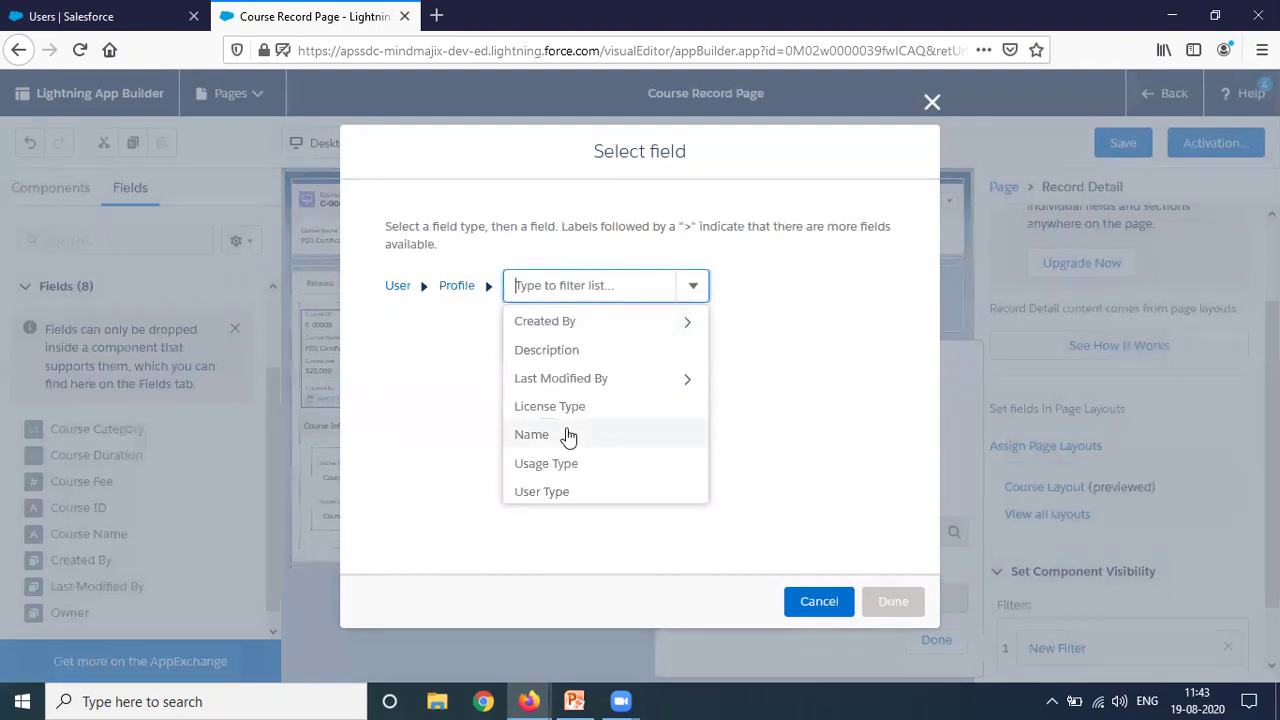
pyautogui.click(546, 436)
pyautogui.click(894, 602)
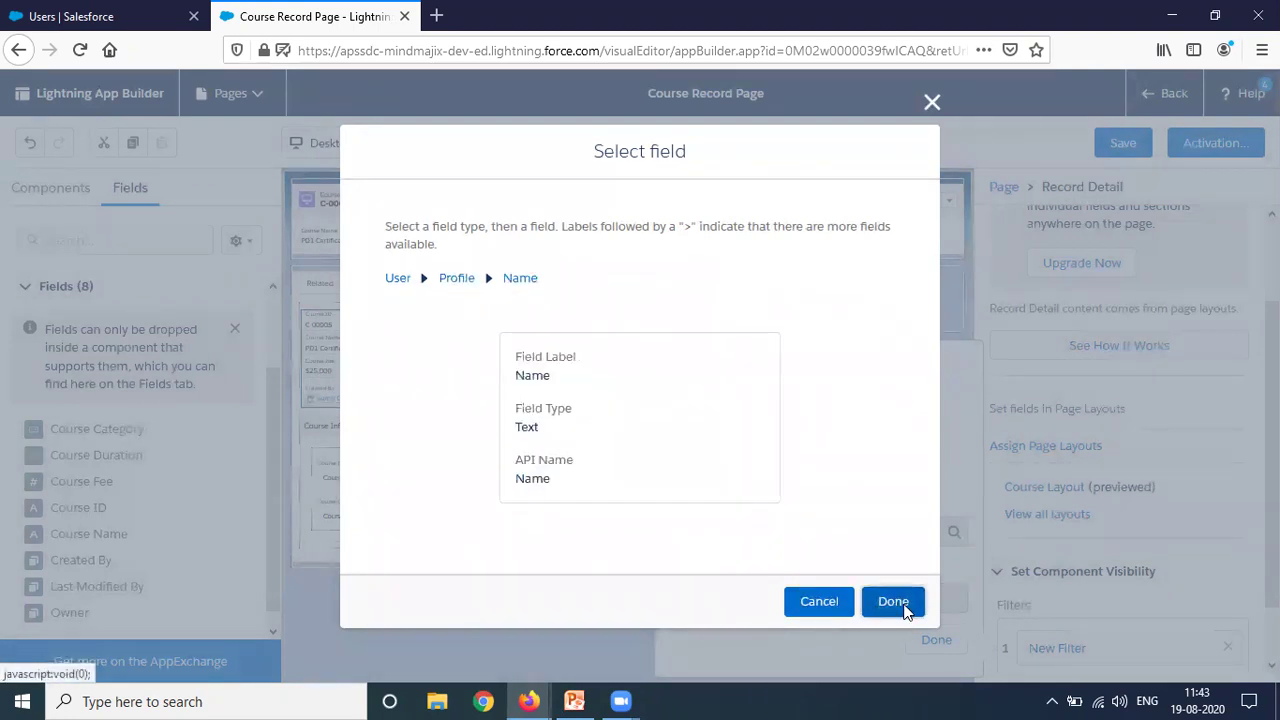
# Set operator Equal and value 'System Administrator', copied from the Users list, and finish the filter.
pyautogui.click(724, 530)
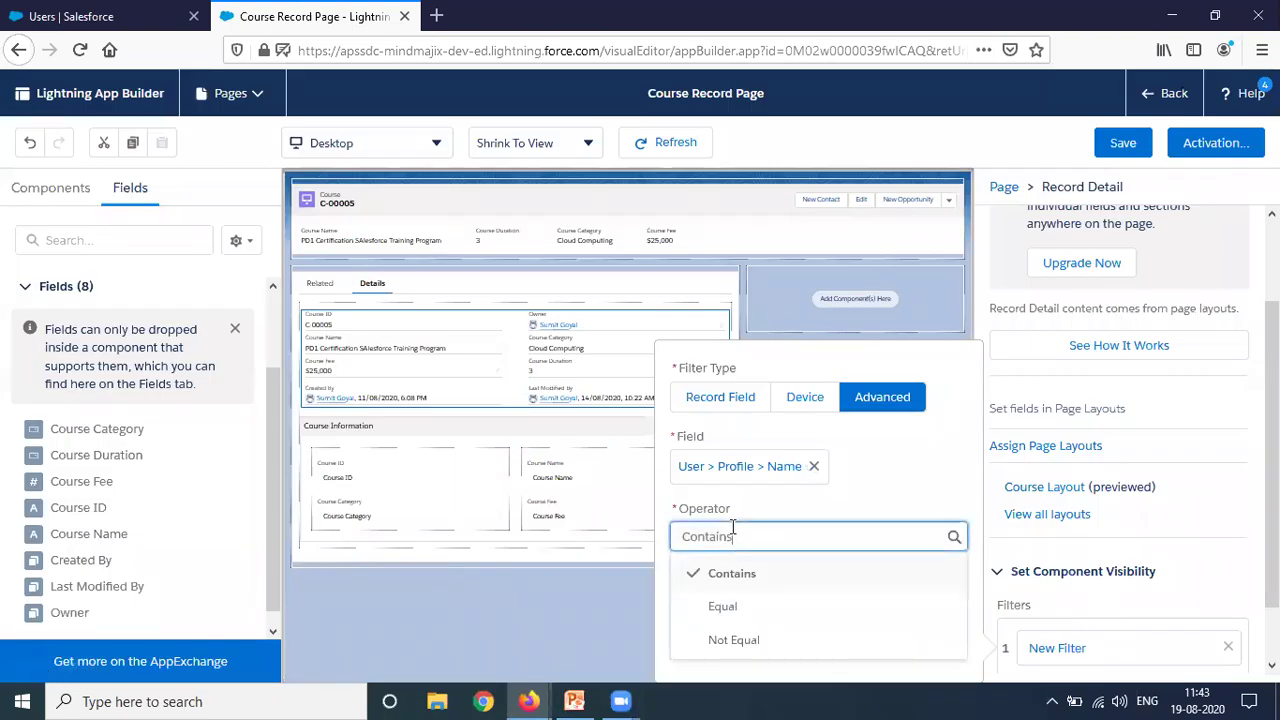
pyautogui.click(738, 603)
pyautogui.click(729, 609)
pyautogui.click(90, 16)
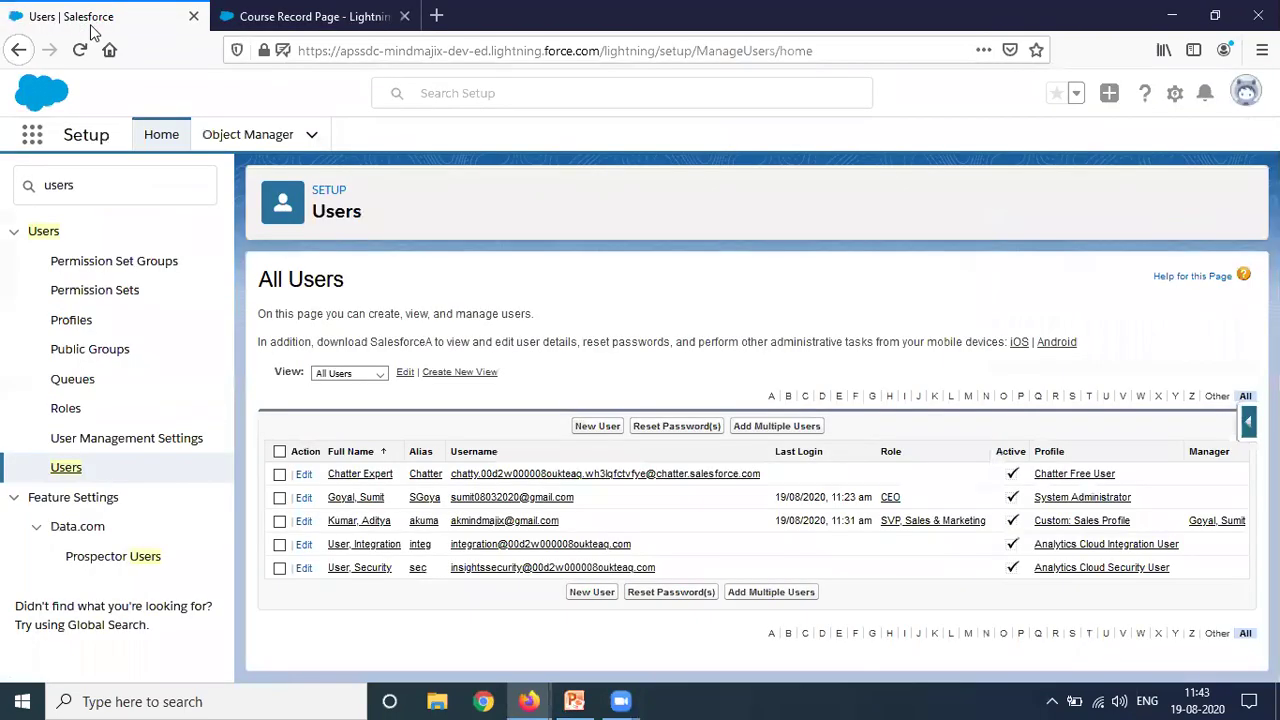
pyautogui.moveTo(1117, 507); pyautogui.dragTo(1037, 502)
pyautogui.hotkey('ctrl', 'c')
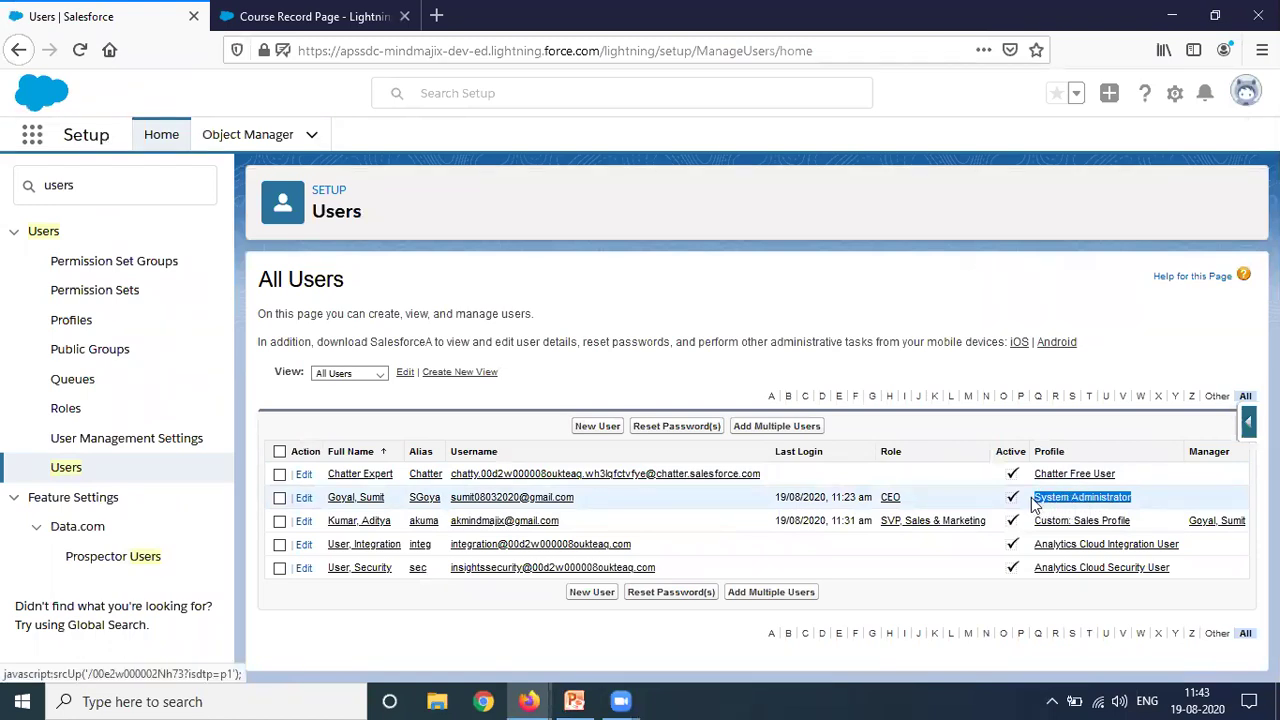
pyautogui.click(310, 16)
pyautogui.hotkey('ctrl', 'v')
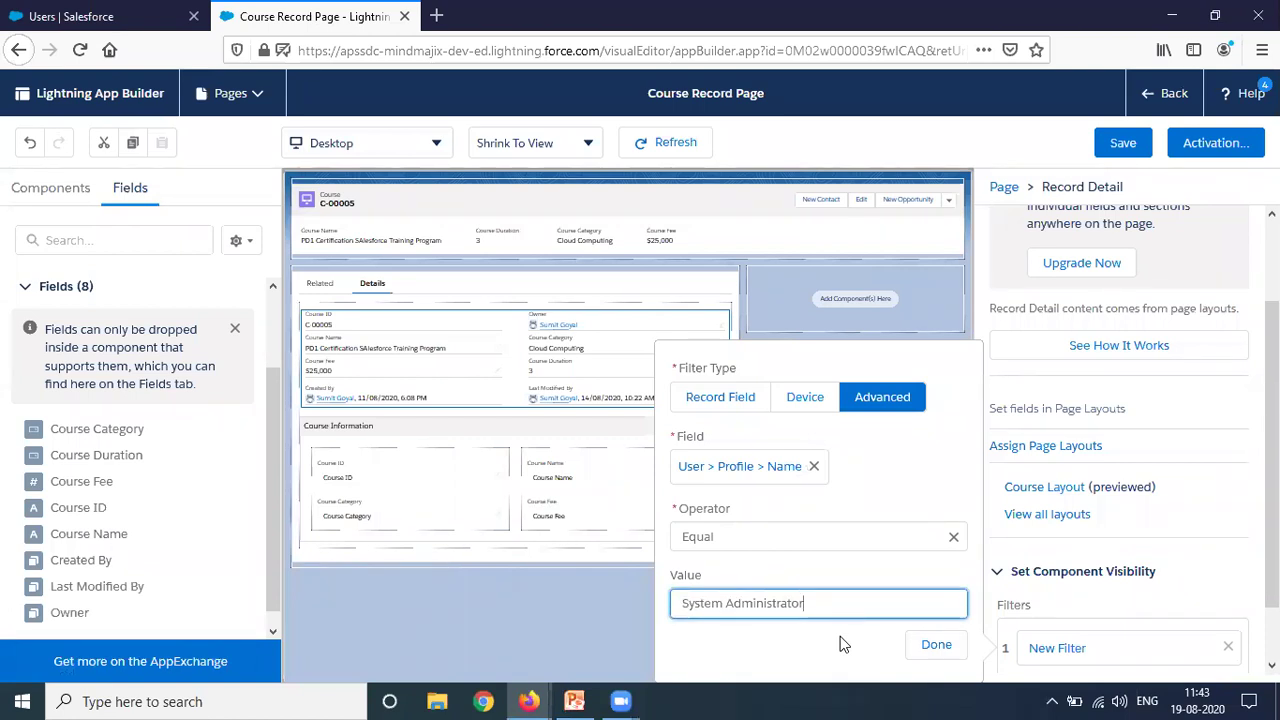
pyautogui.click(936, 644)
pyautogui.click(821, 432)
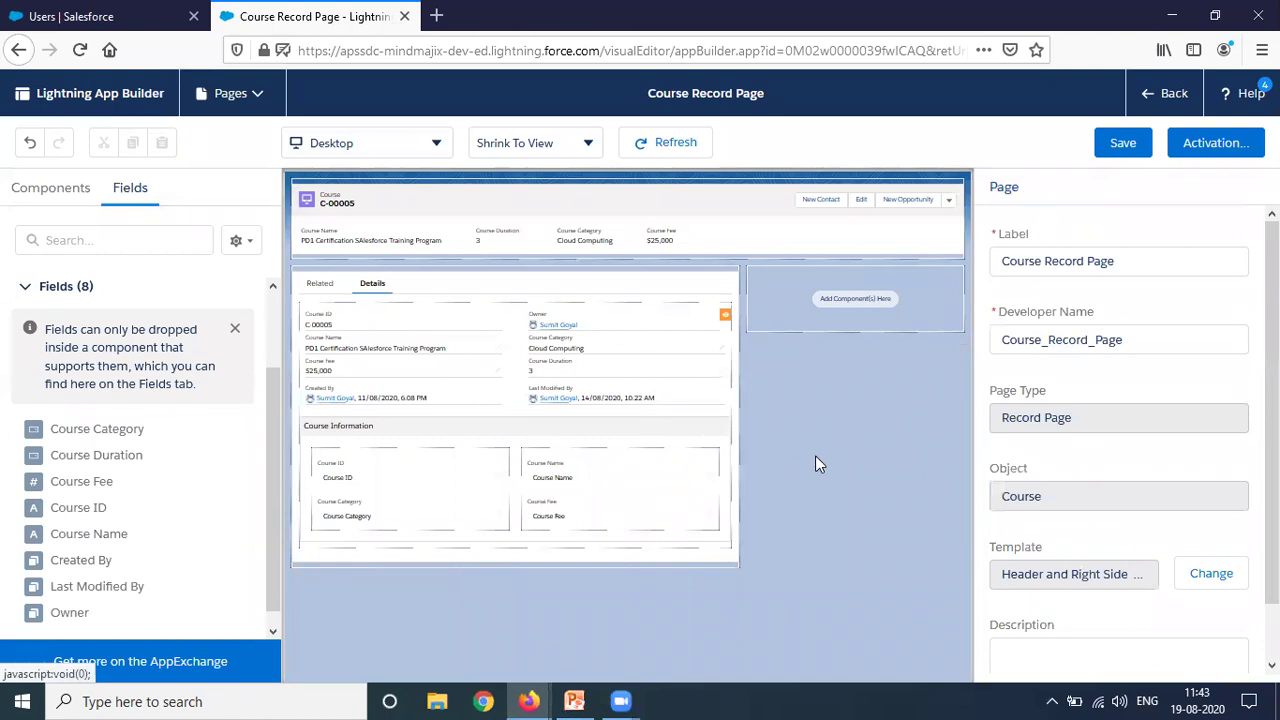
# Select the Course Information section and start an Advanced visibility filter on User fields.
pyautogui.click(645, 358)
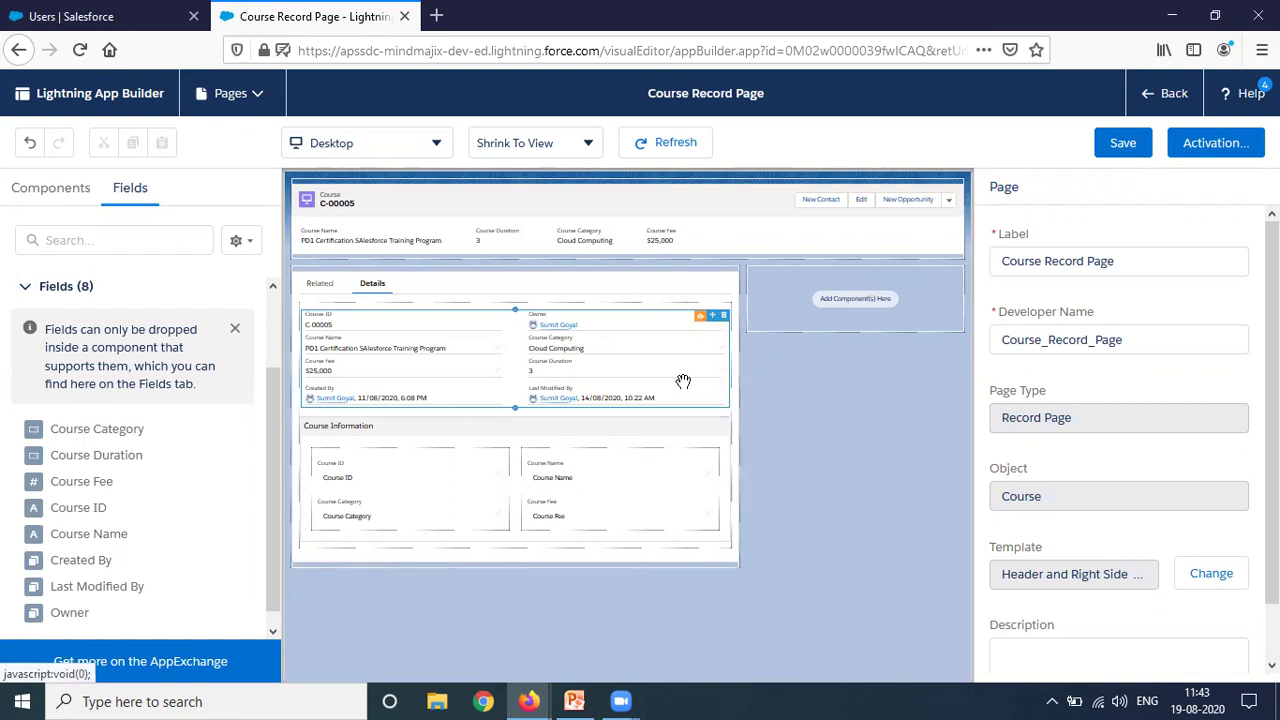
pyautogui.click(603, 424)
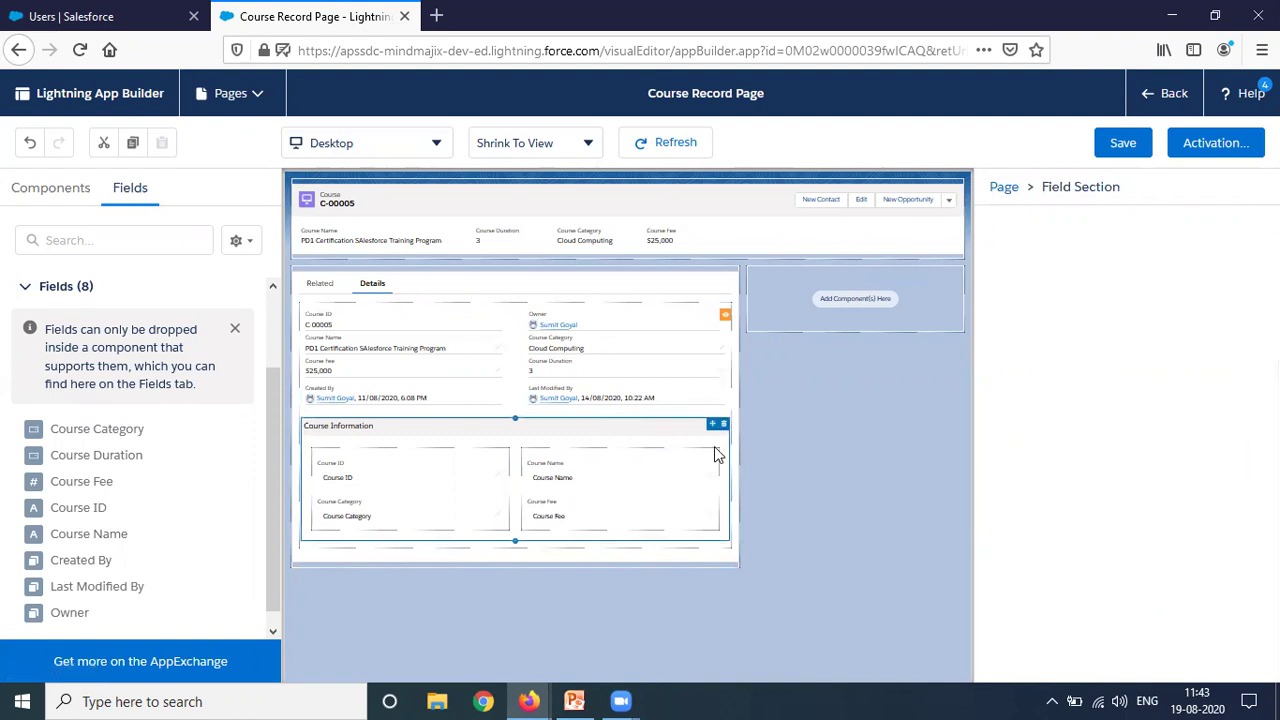
pyautogui.click(1047, 461)
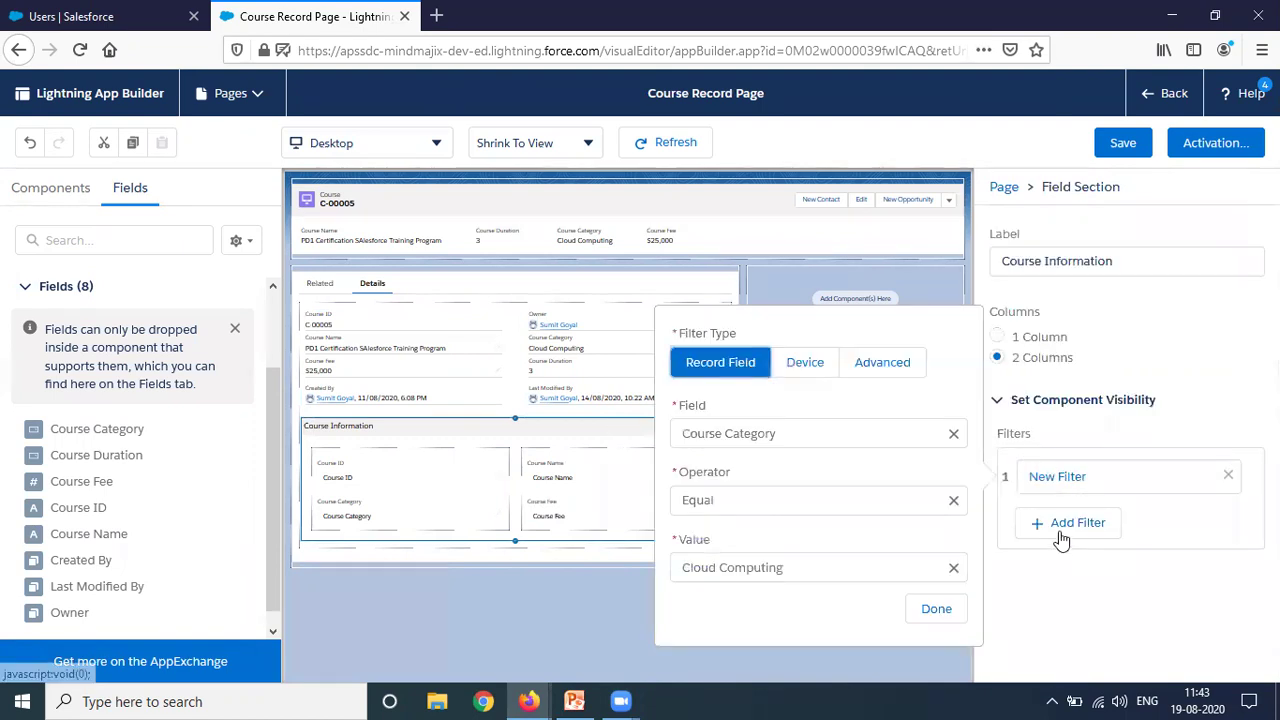
pyautogui.click(884, 362)
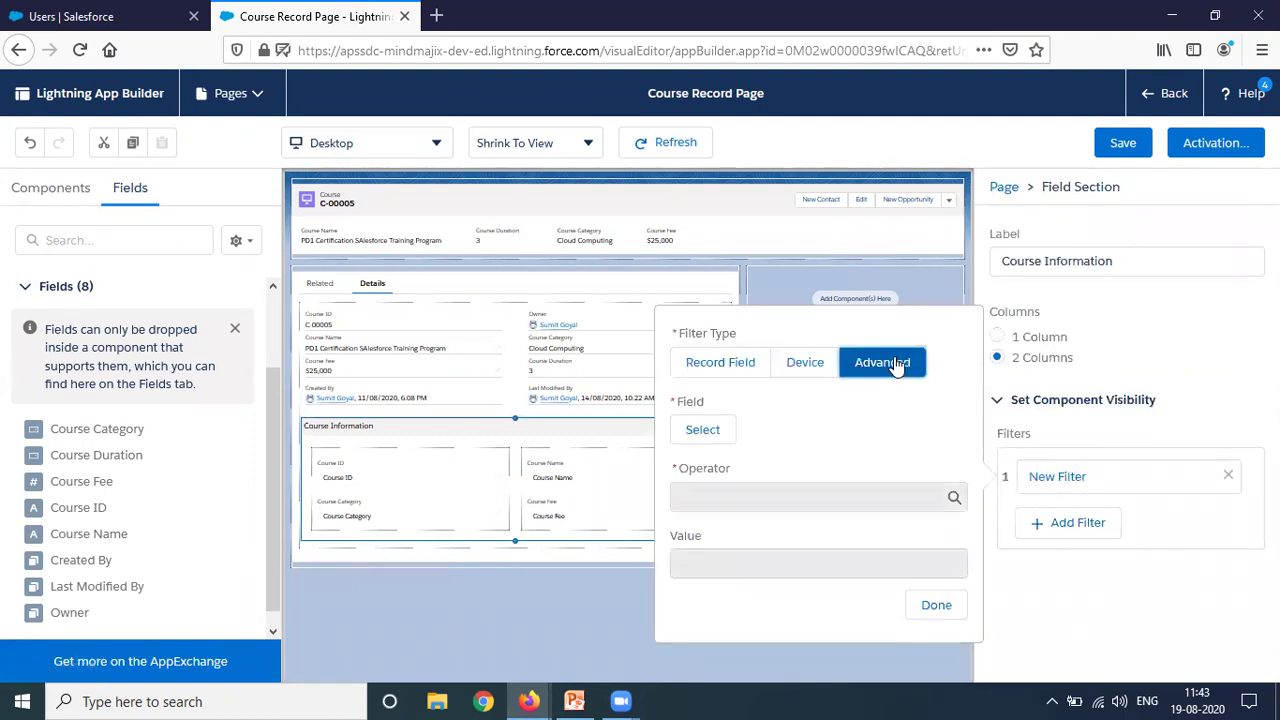
pyautogui.click(703, 430)
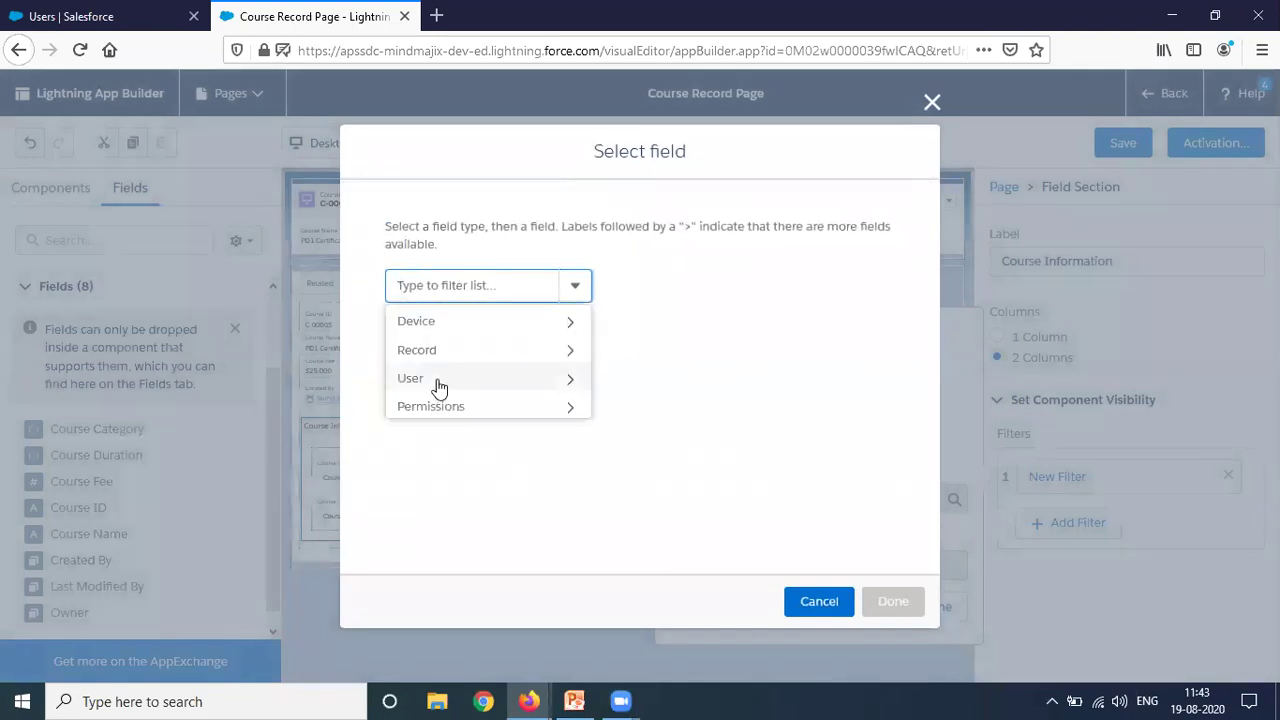
pyautogui.click(438, 385)
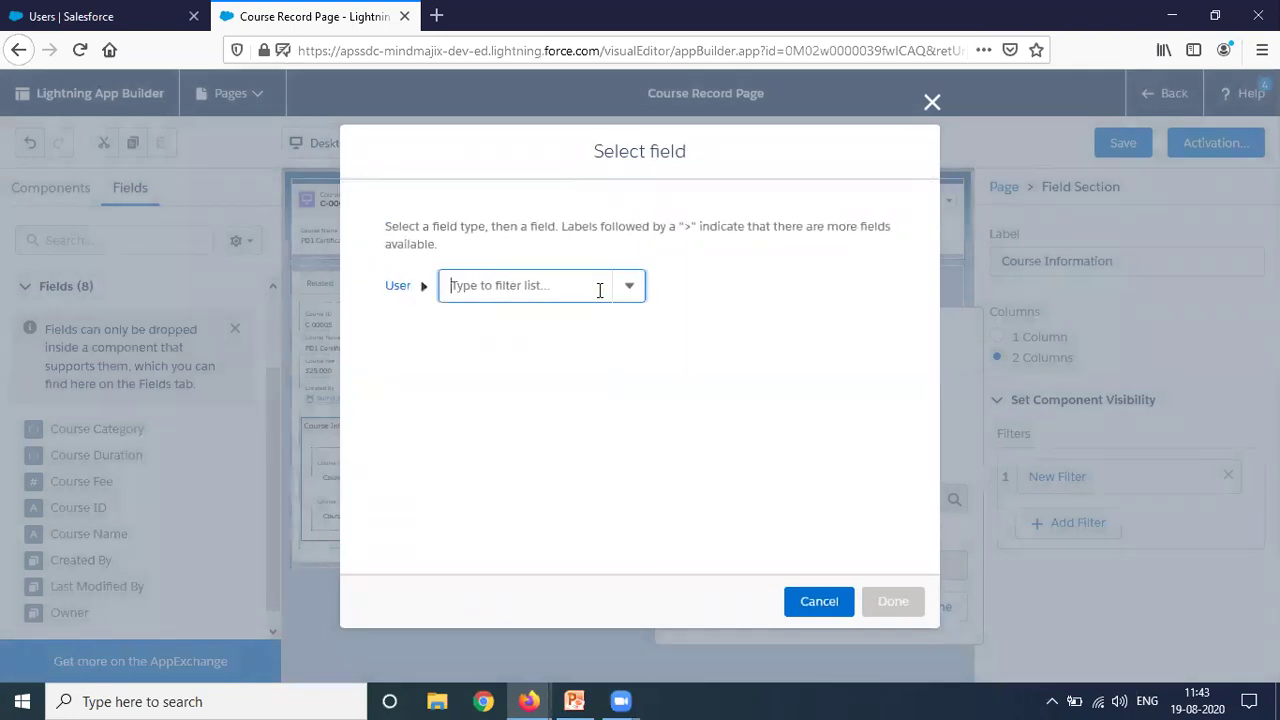
# Search for and choose User > Profile > Name as the filter field.
pyautogui.write('prfo')
pyautogui.press('BackSpace')
pyautogui.press('BackSpace')
pyautogui.write('of')
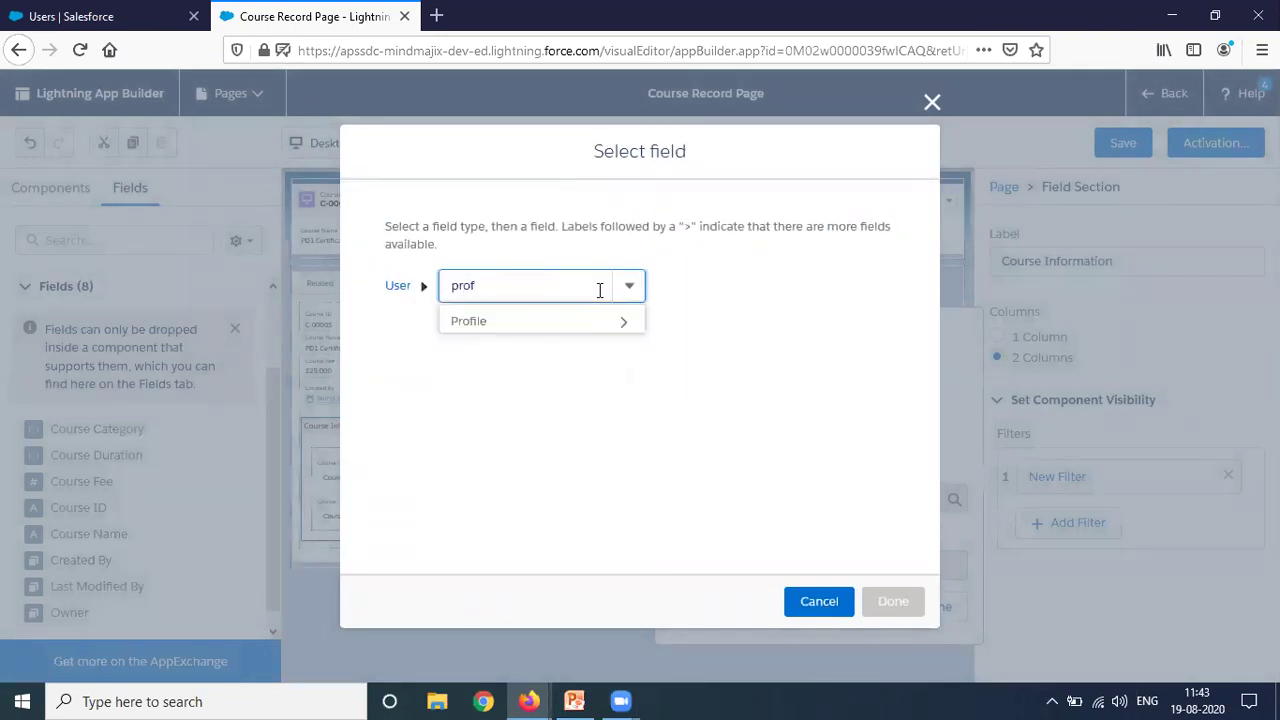
pyautogui.click(624, 321)
pyautogui.write('name')
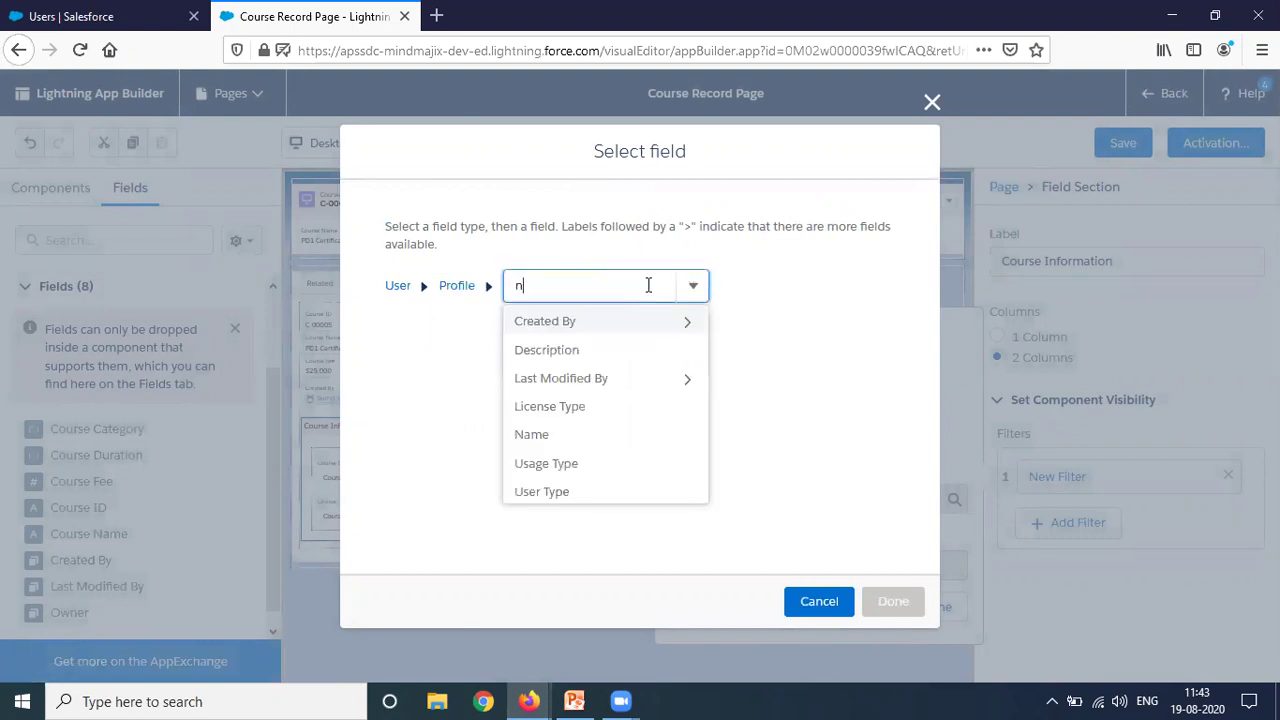
pyautogui.click(543, 324)
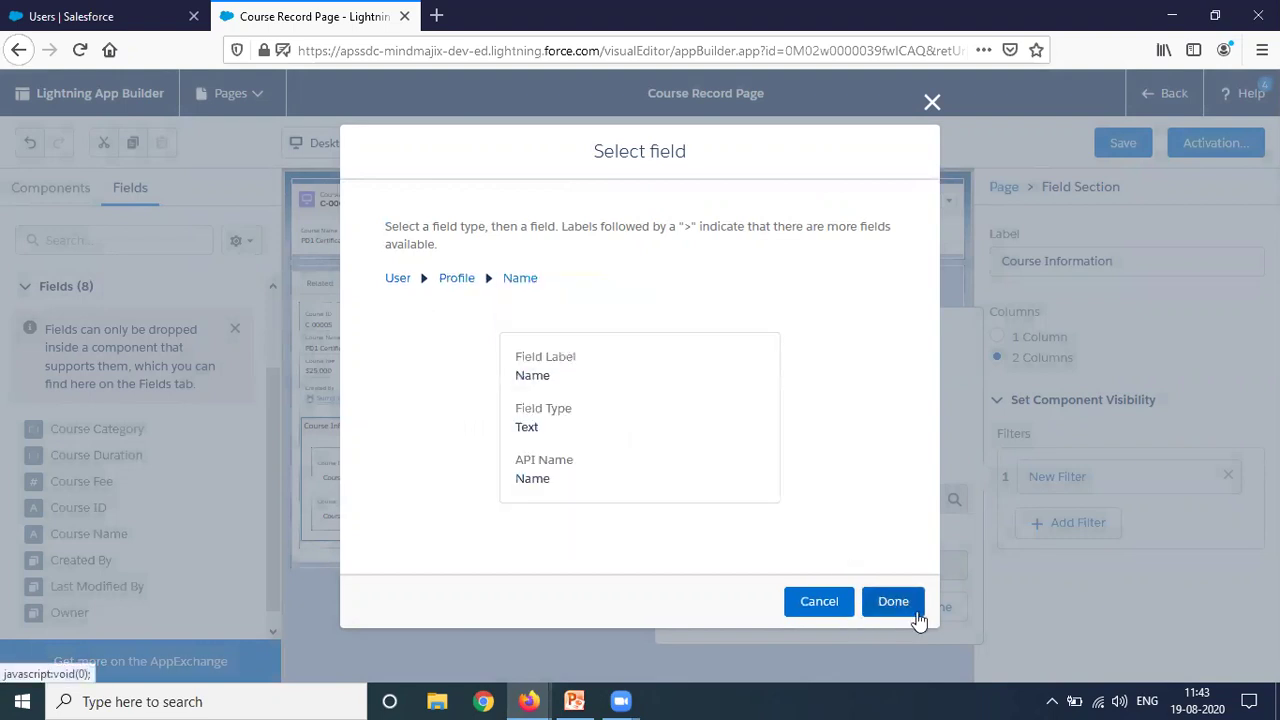
pyautogui.click(893, 601)
# Set operator Equal and paste 'Custom: Sales Profile' from the Users list as the value.
pyautogui.click(788, 505)
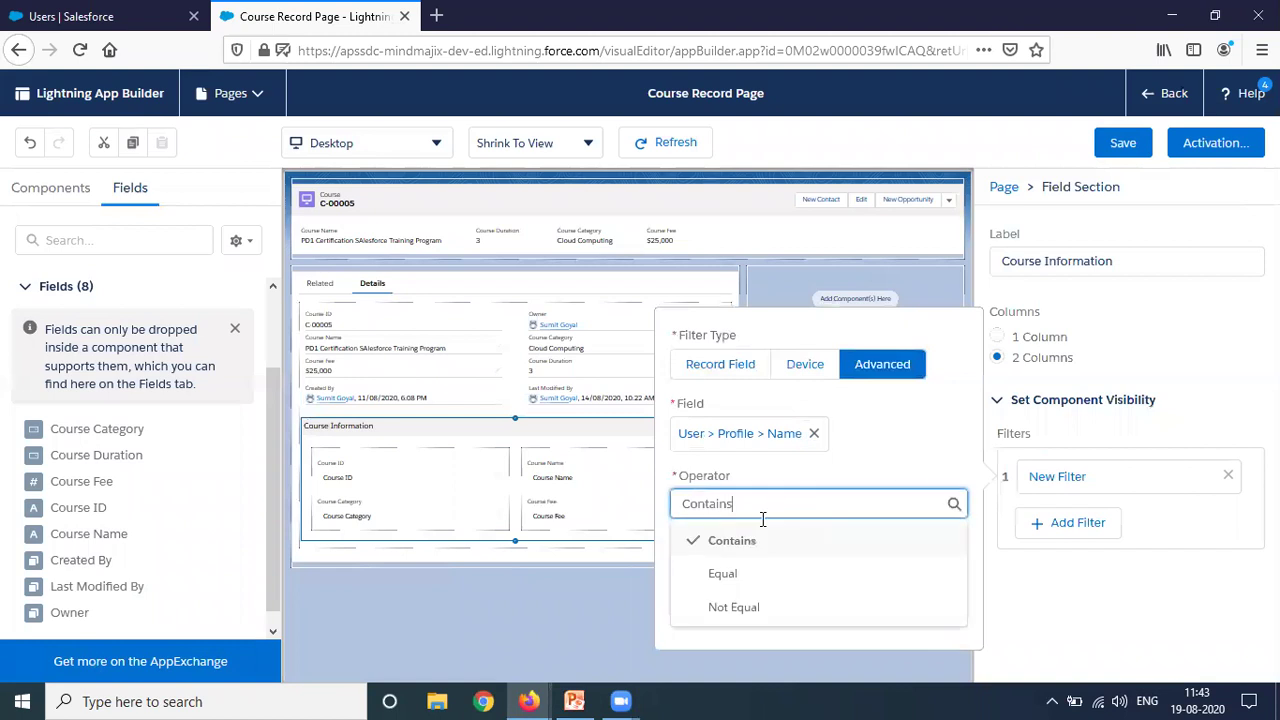
pyautogui.click(732, 572)
pyautogui.hotkey('ctrl', 'Tab')
pyautogui.moveTo(1132, 520); pyautogui.dragTo(1040, 530)
pyautogui.hotkey('ctrl', 'c')
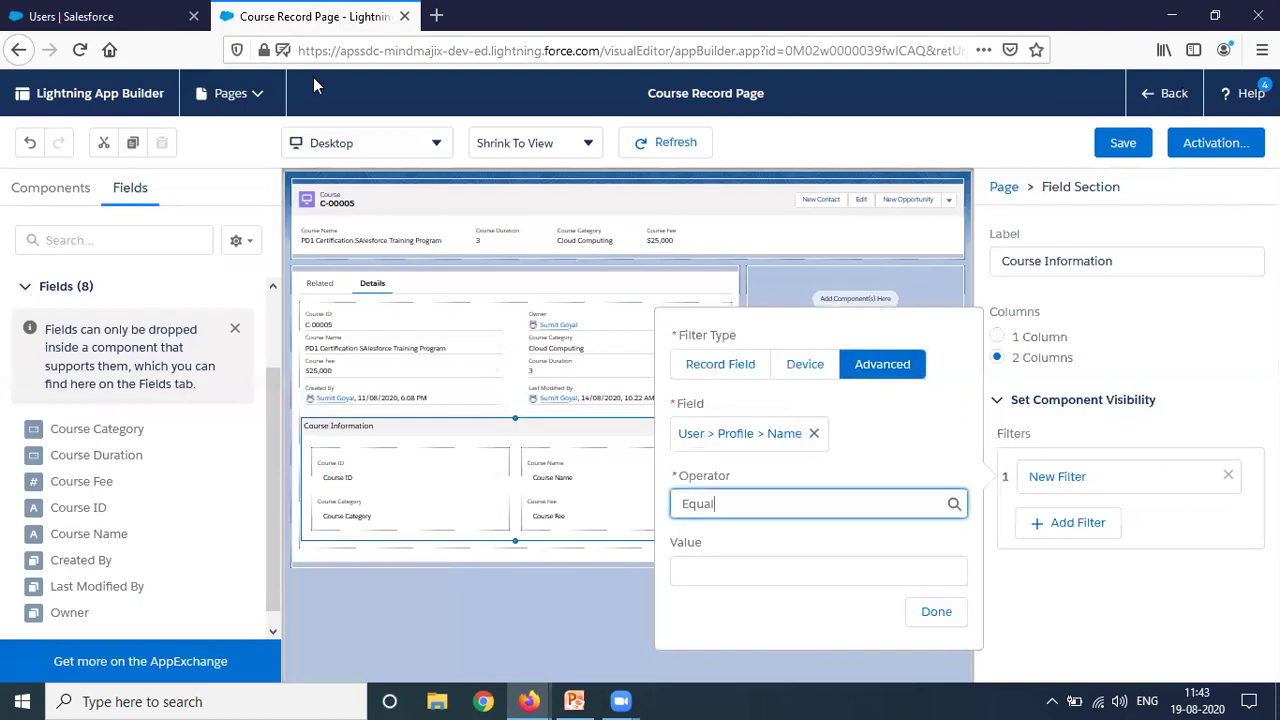
pyautogui.click(310, 16)
pyautogui.click(725, 567)
pyautogui.hotkey('ctrl', 'v')
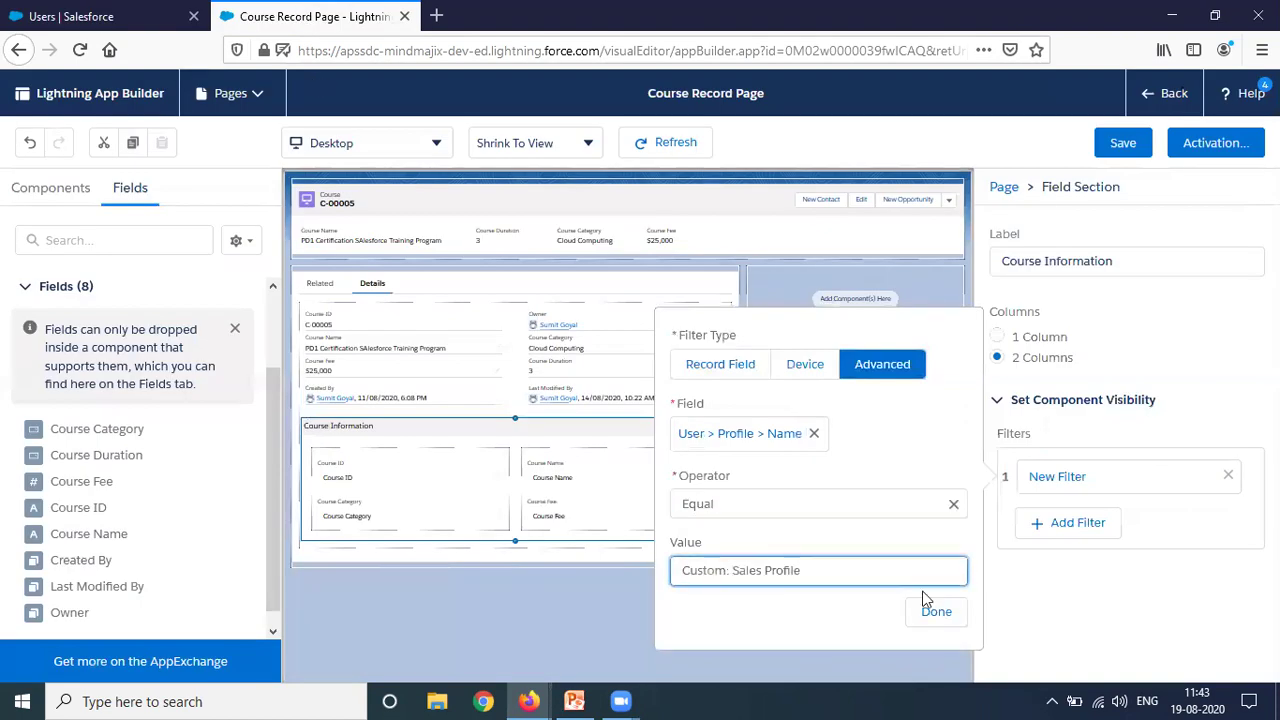
pyautogui.click(934, 615)
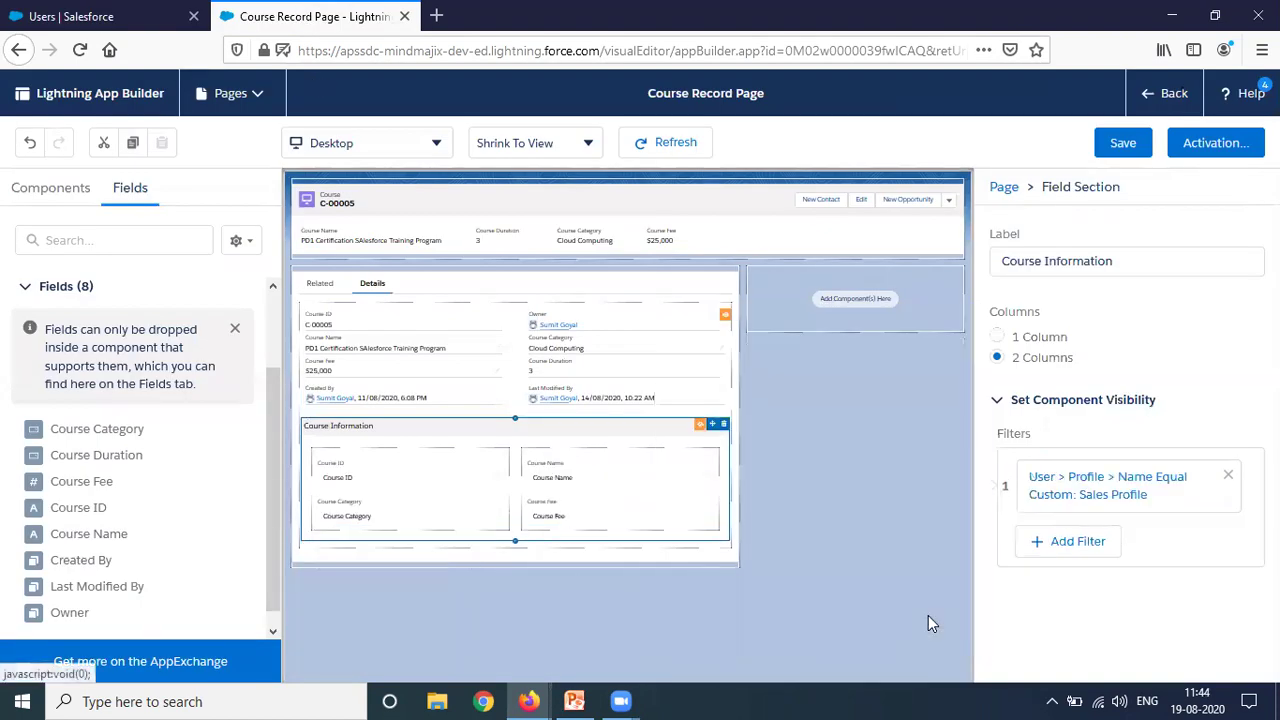
# Recheck the Record Detail and Course Information filters and save the Course Record Page.
pyautogui.click(706, 336)
pyautogui.scroll(-3, 1060, 648)
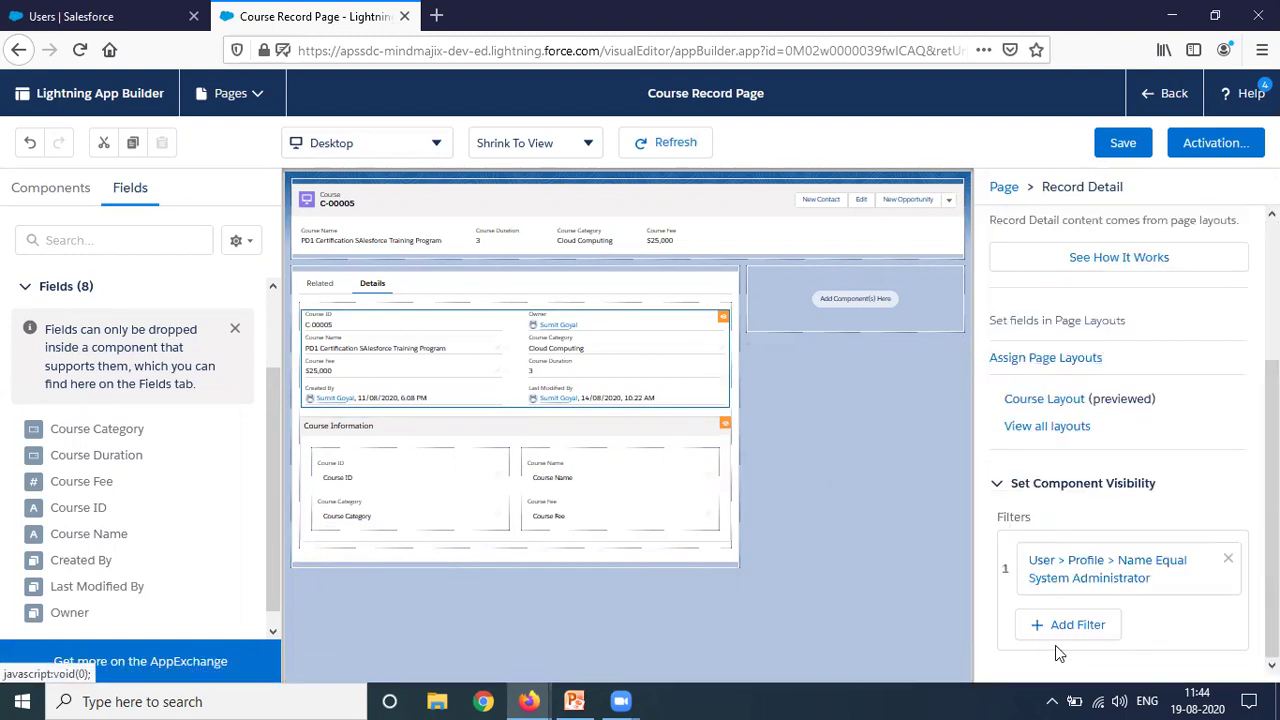
pyautogui.click(627, 454)
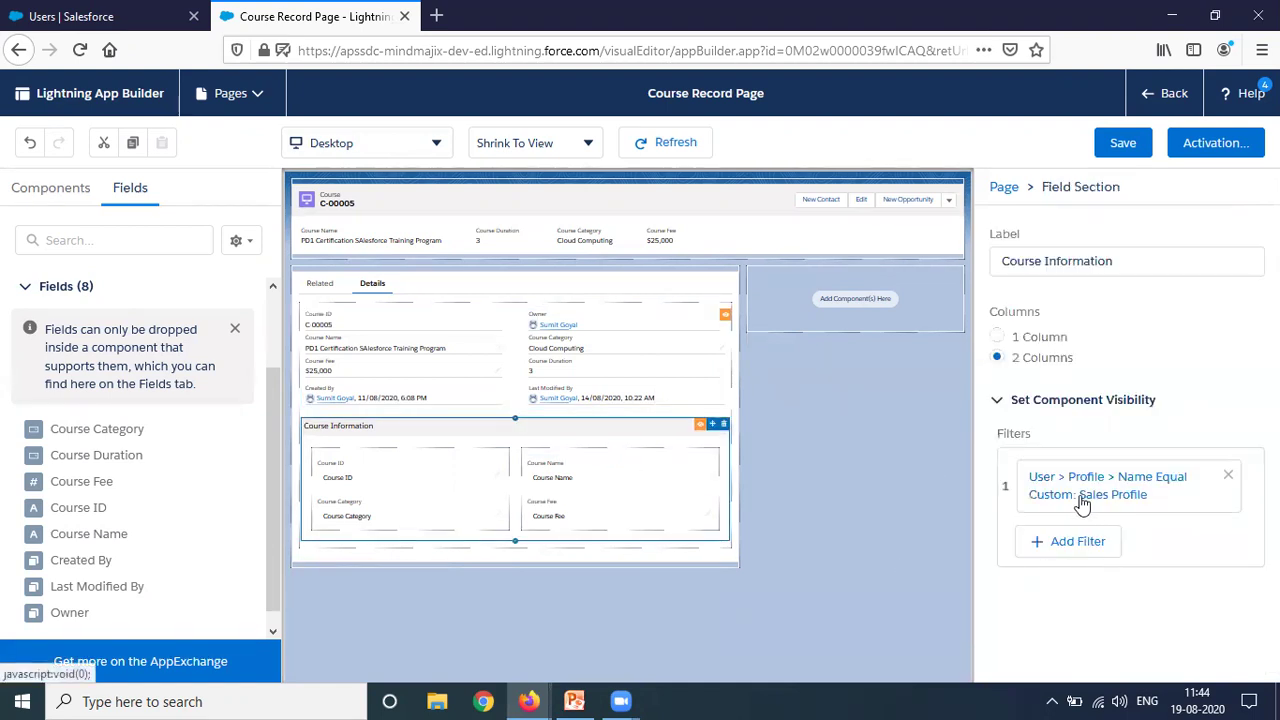
pyautogui.click(1122, 145)
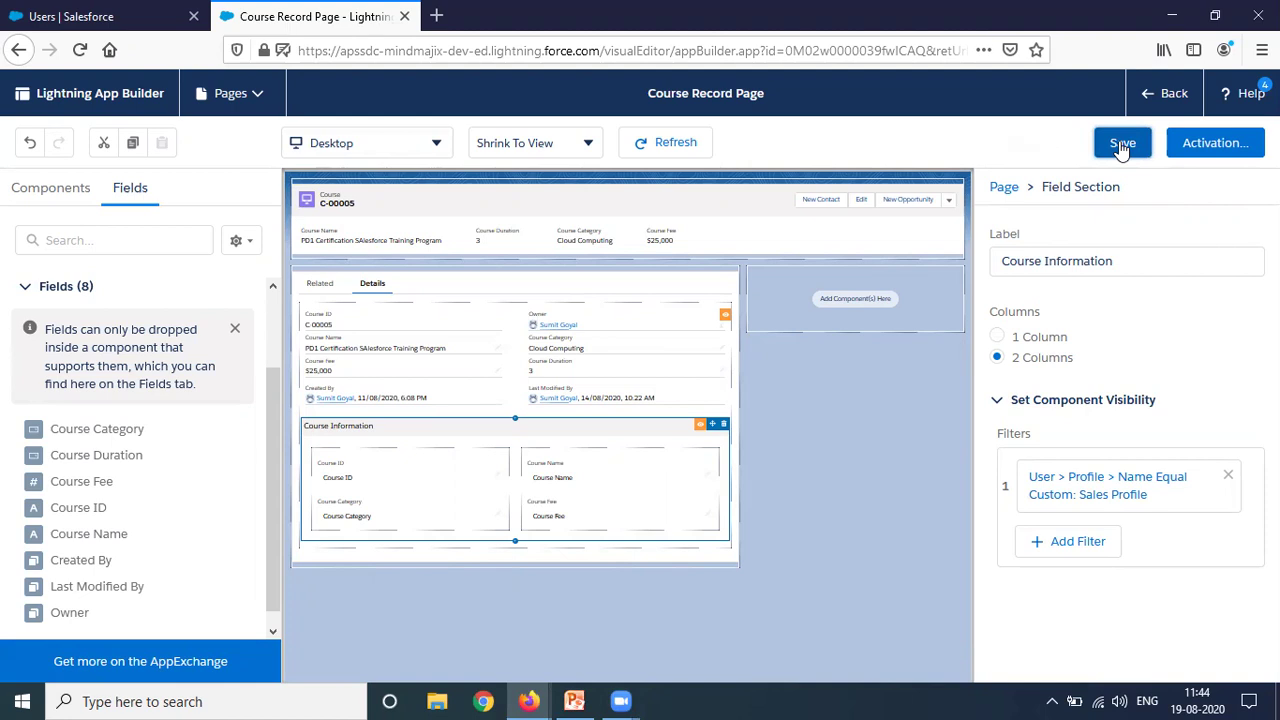
# View the page's Activation settings, close them, and go back to record C-00005.
pyautogui.click(1215, 148)
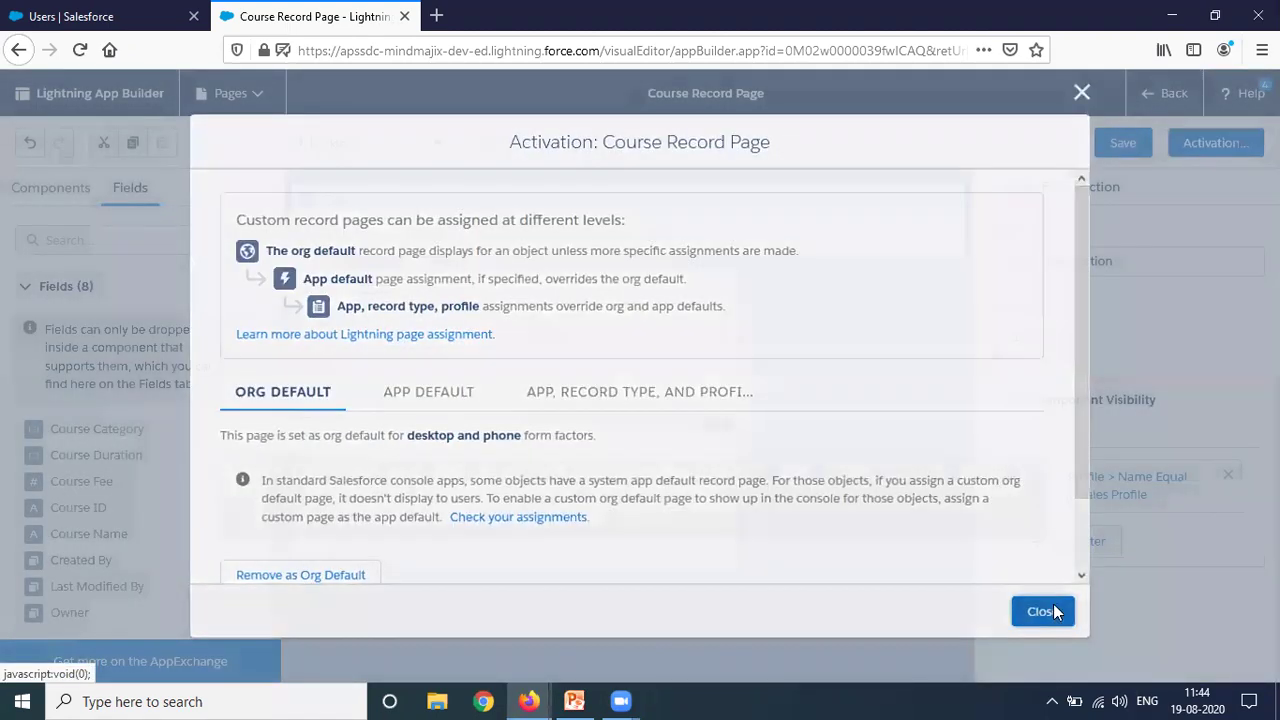
pyautogui.click(1055, 612)
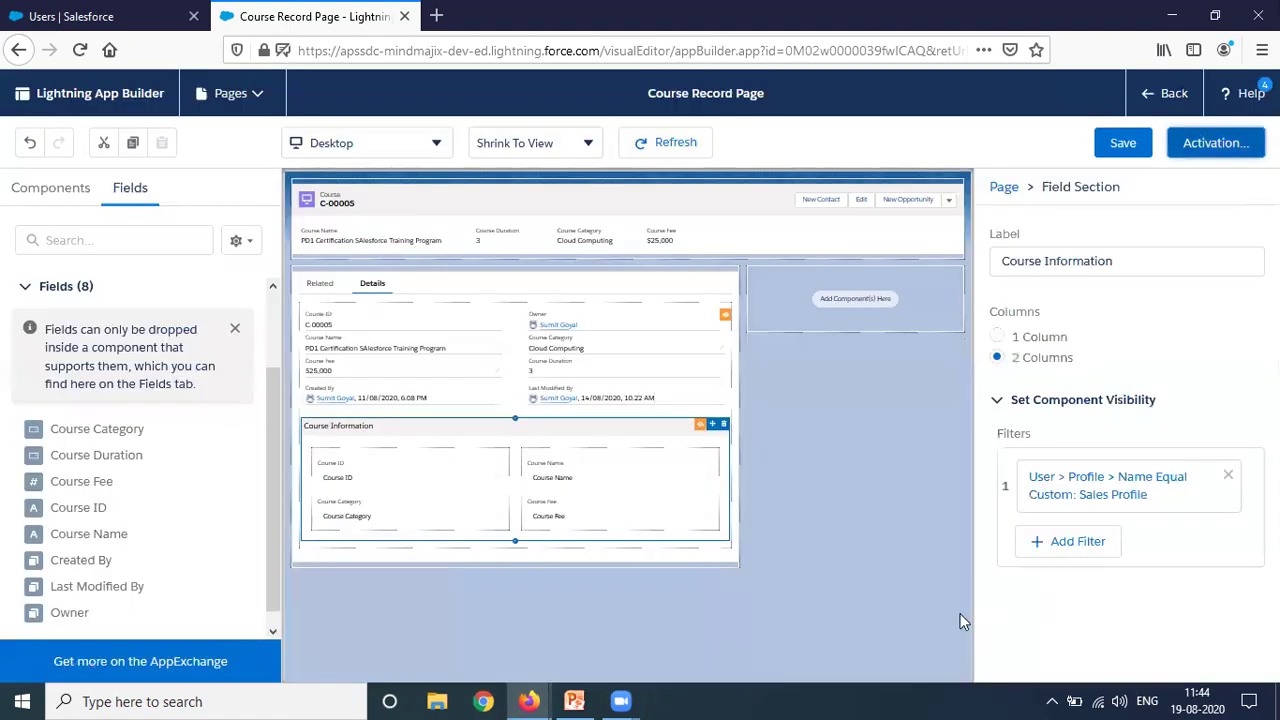
pyautogui.click(1168, 97)
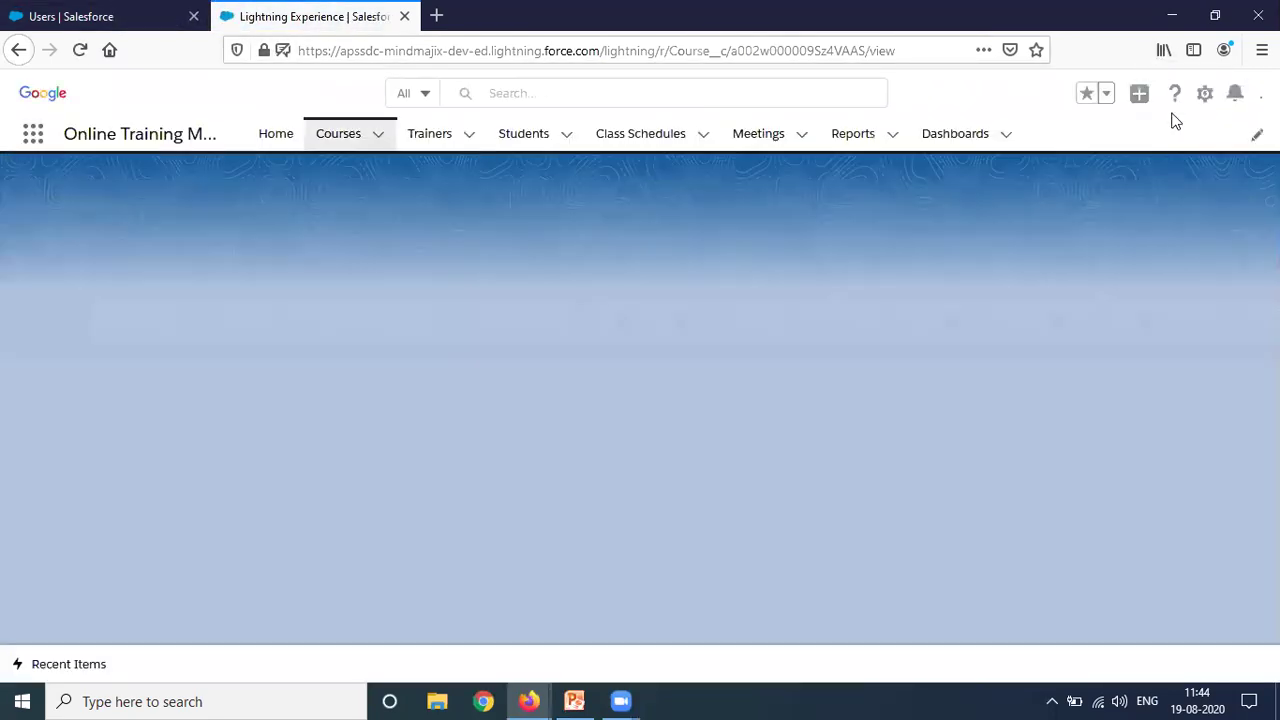
# Reload course C-00005 as the admin to confirm only Record Detail fields show.
pyautogui.click(1245, 92)
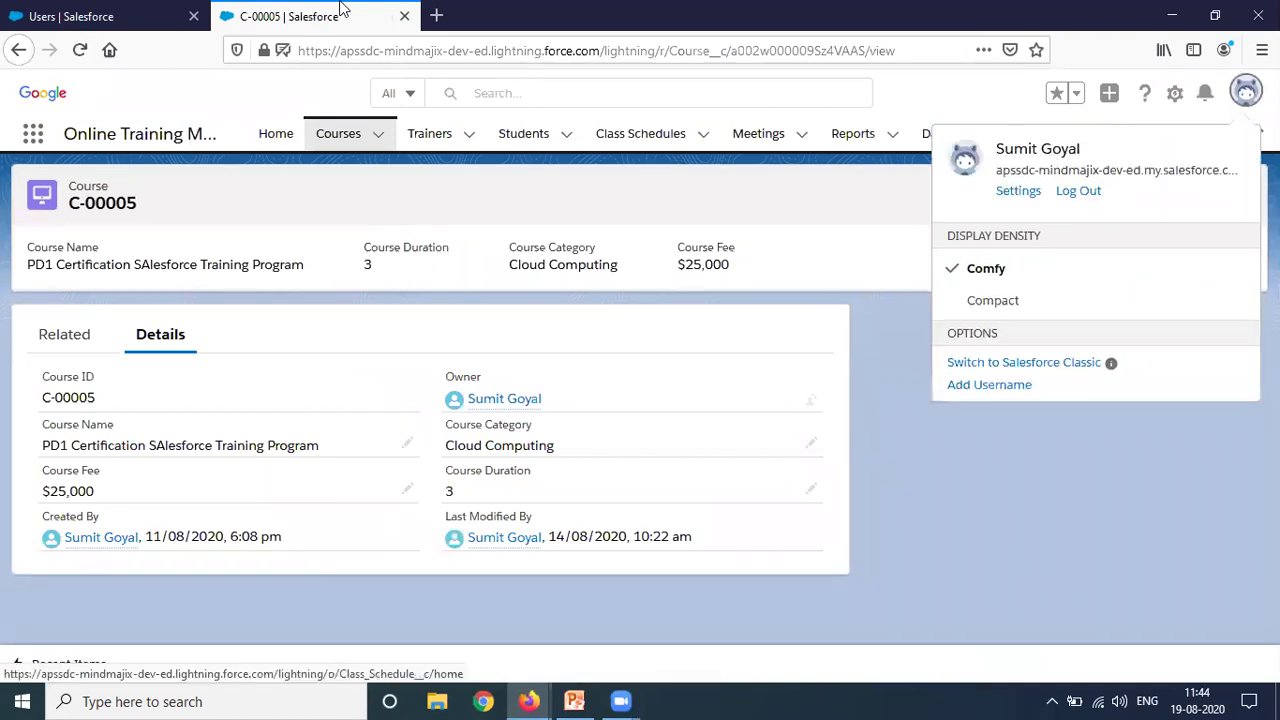
pyautogui.click(723, 342)
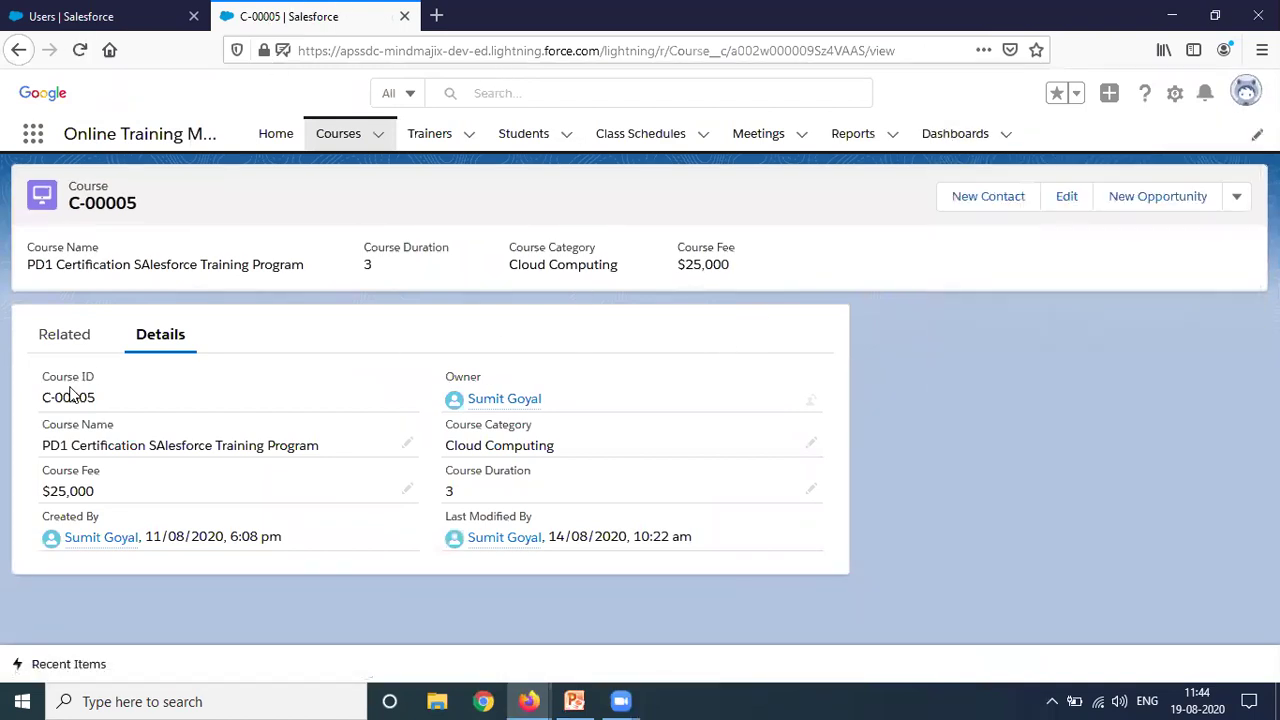
pyautogui.click(80, 50)
# Switch to the Recently Viewed Courses window and reload the Courses list.
pyautogui.moveTo(529, 701)
pyautogui.click(652, 626)
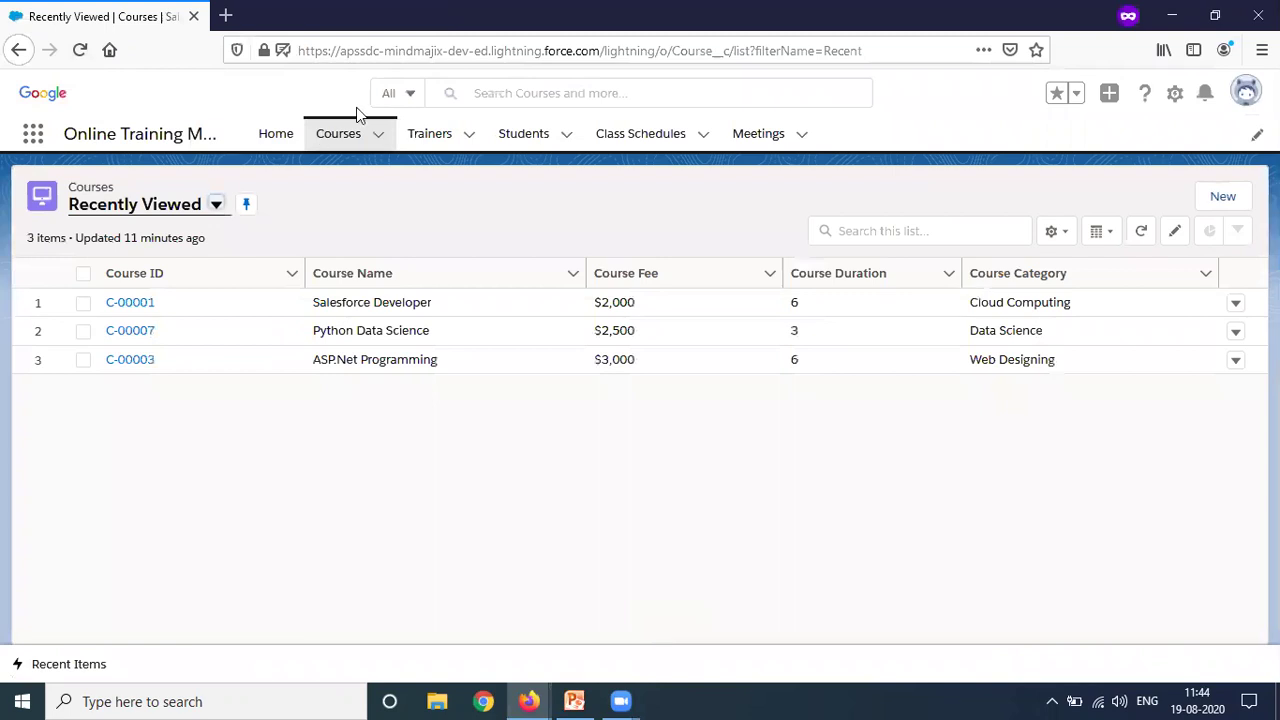
pyautogui.click(80, 49)
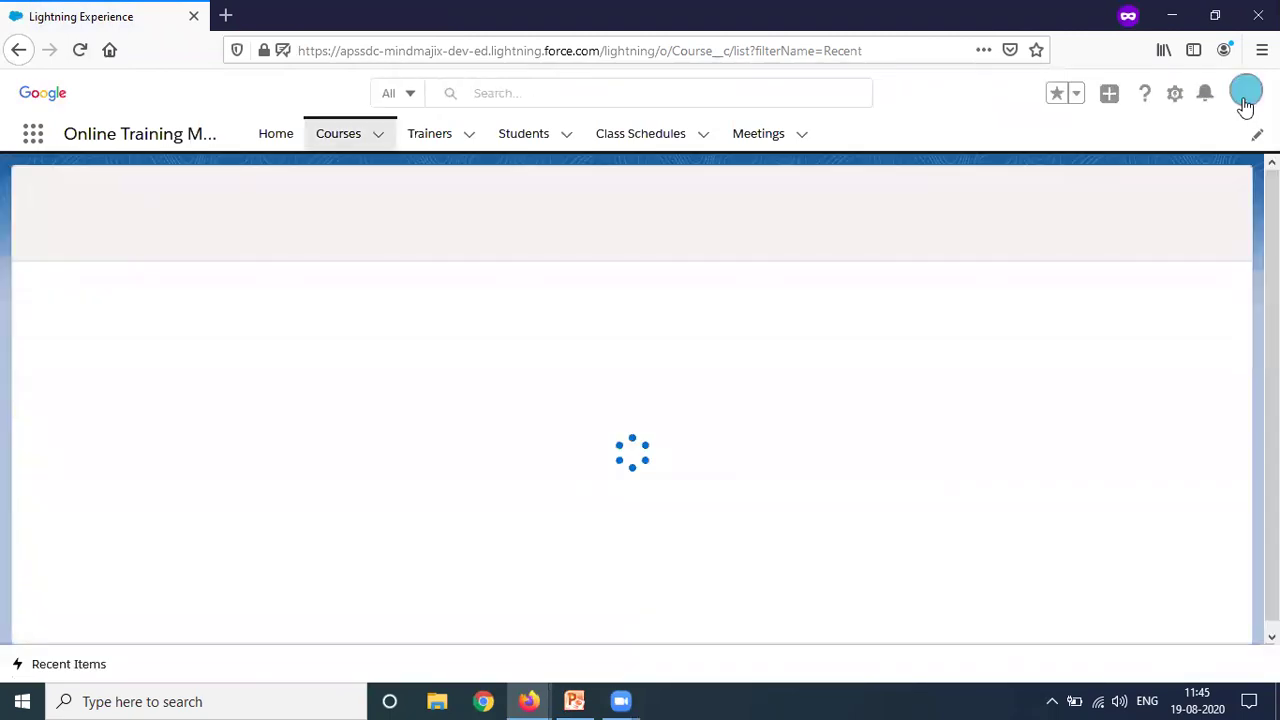
# Check the current user's profile on the Users setup page.
pyautogui.click(1246, 100)
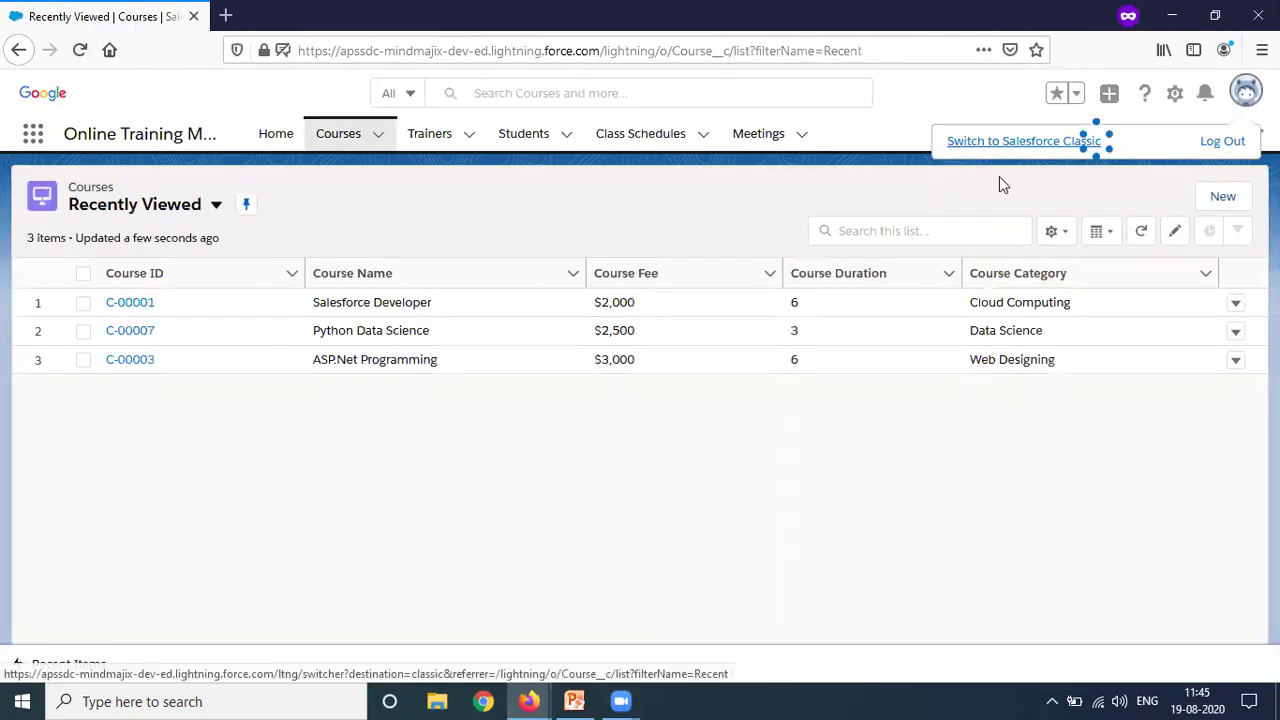
pyautogui.moveTo(1002, 150); pyautogui.dragTo(789, 449)
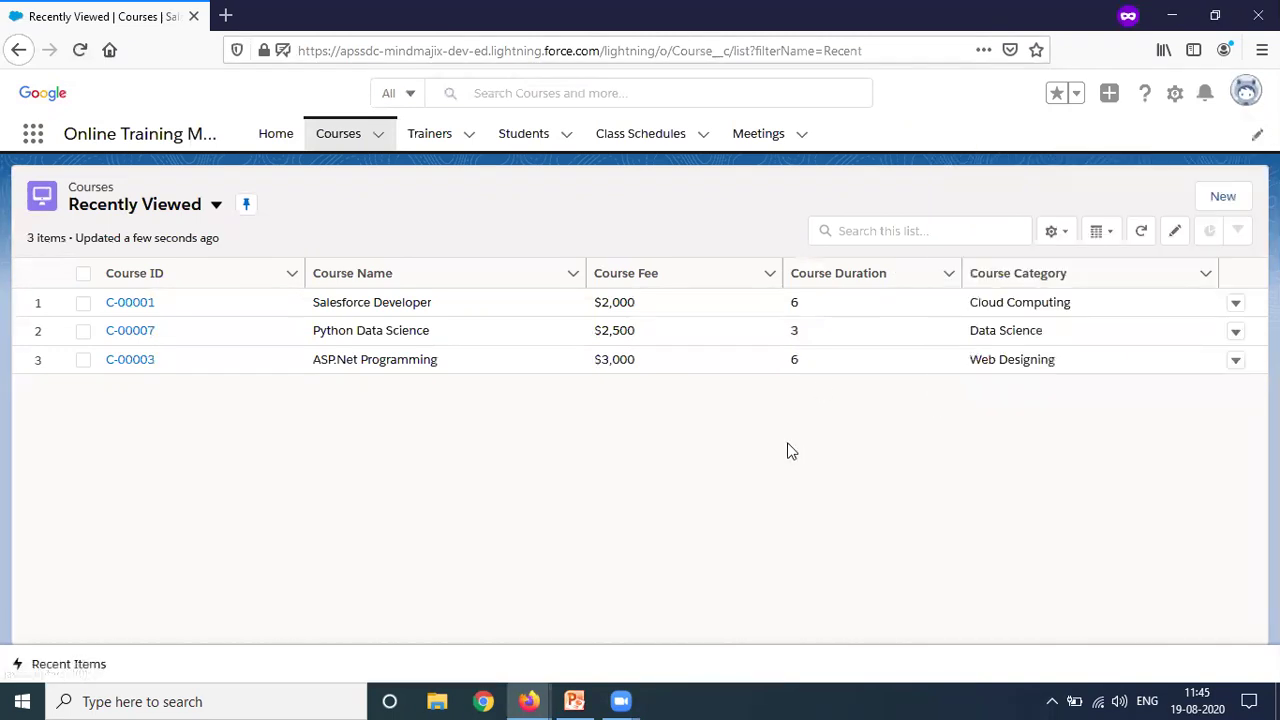
pyautogui.click(485, 700)
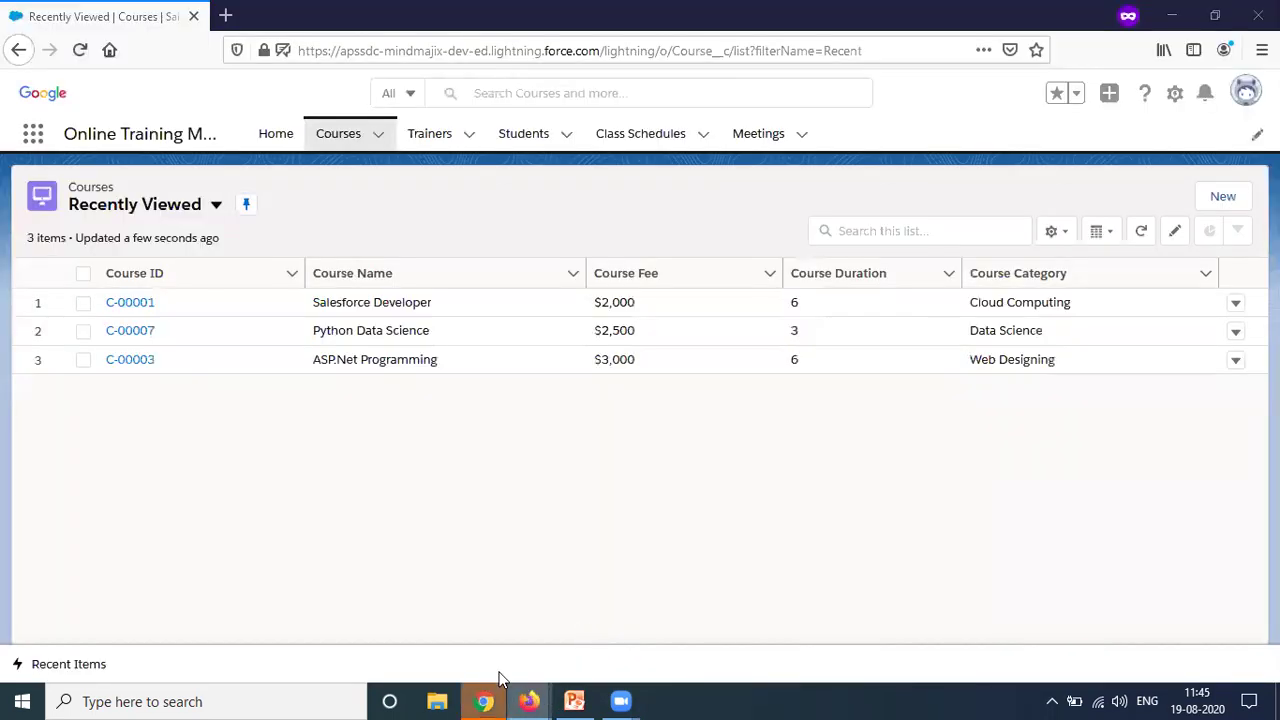
pyautogui.moveTo(510, 685)
pyautogui.click(461, 626)
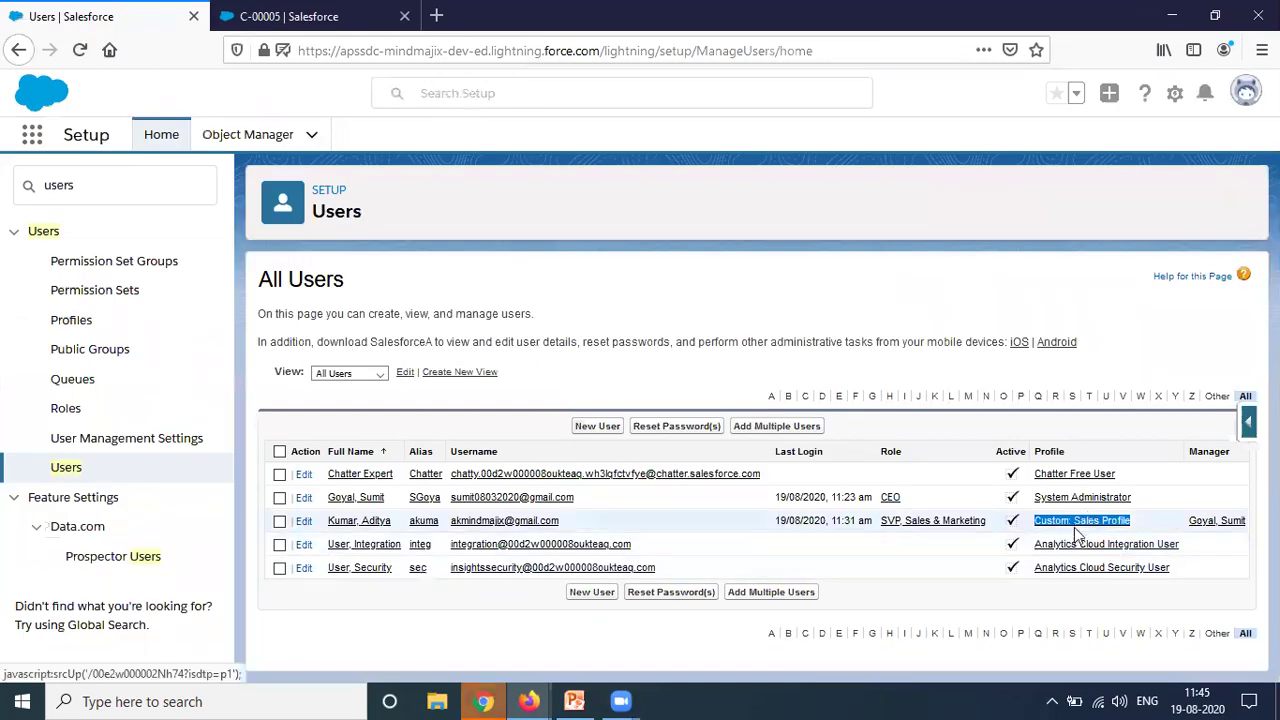
# Open course C-00001 and confirm only the Course Information section appears.
pyautogui.moveTo(529, 700)
pyautogui.click(630, 610)
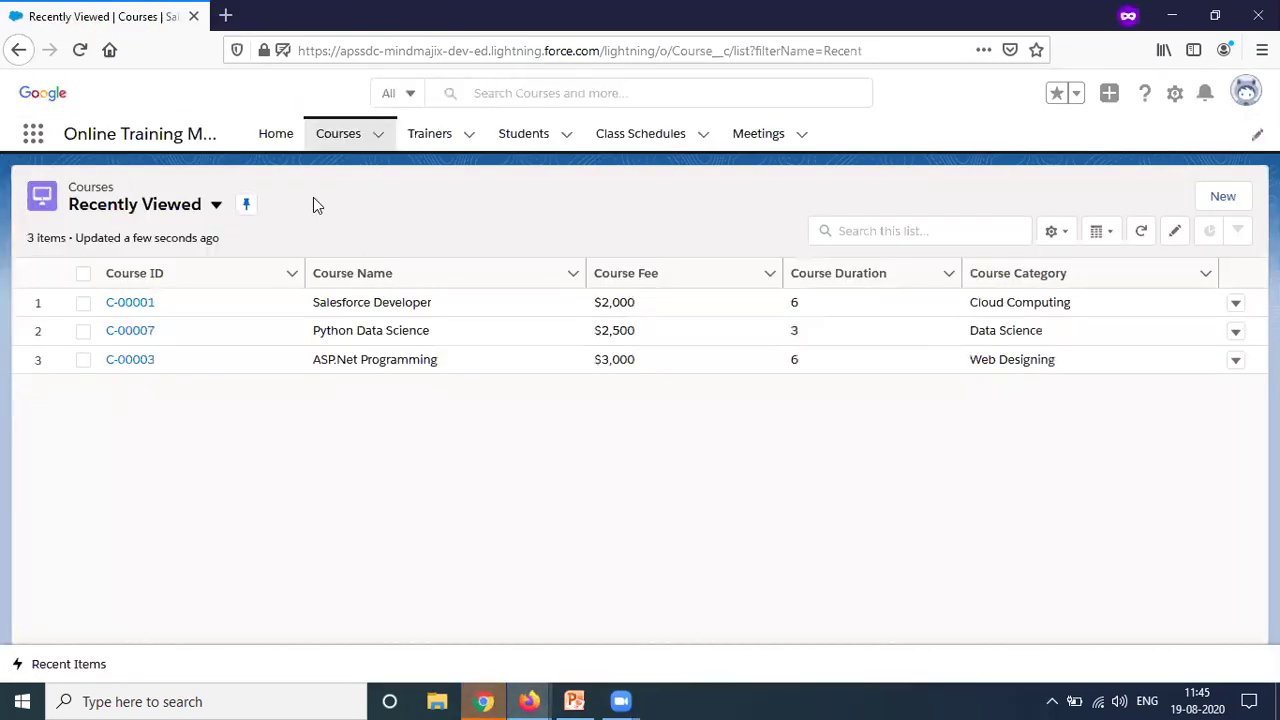
pyautogui.click(129, 304)
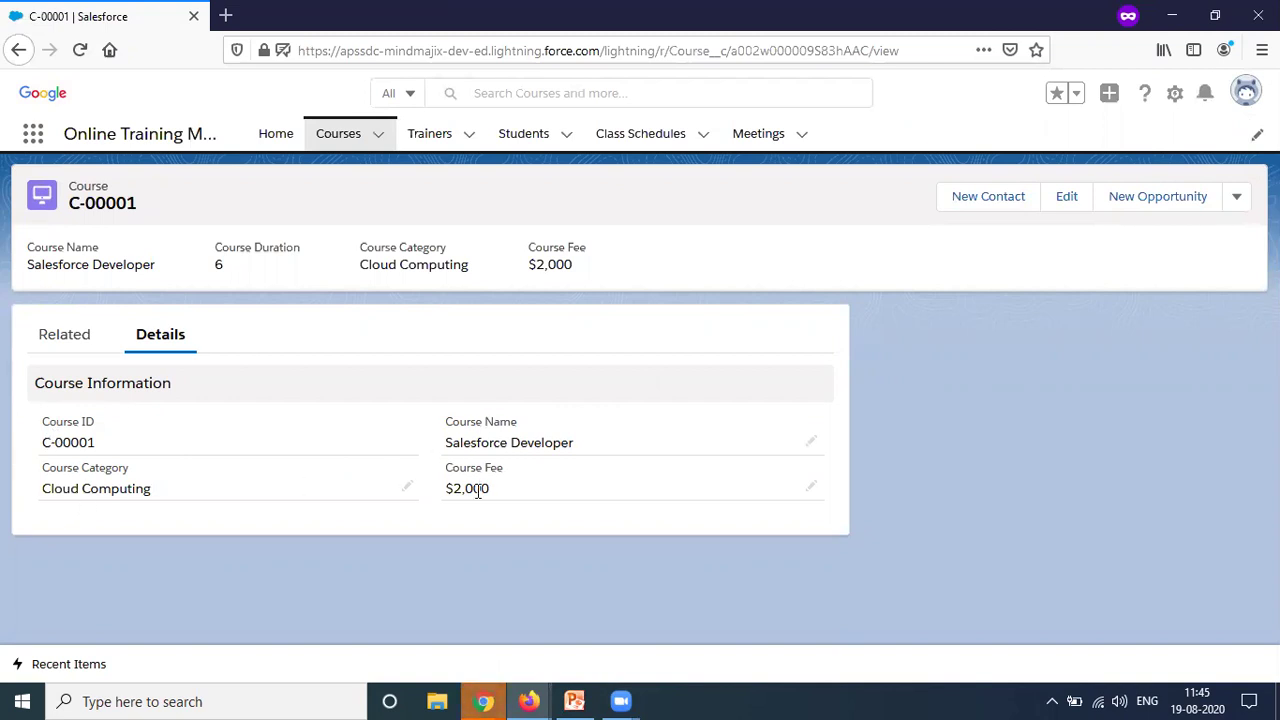
pyautogui.moveTo(35, 387); pyautogui.dragTo(164, 388)
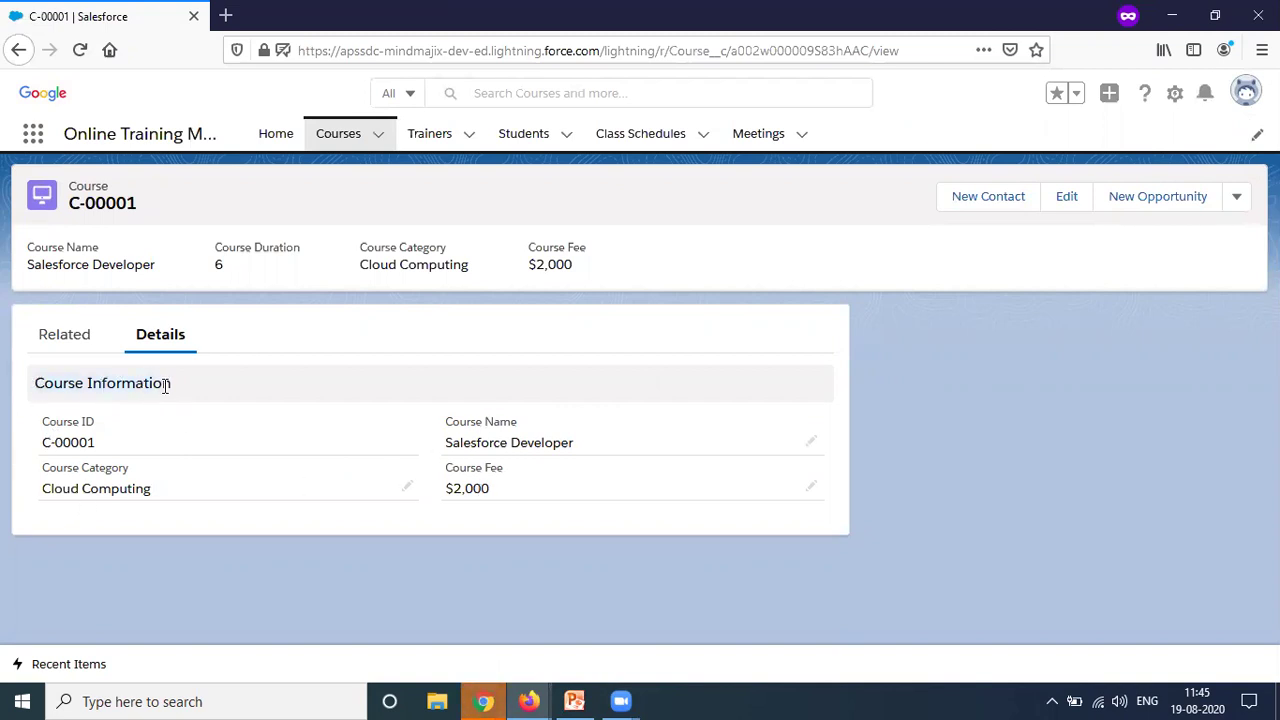